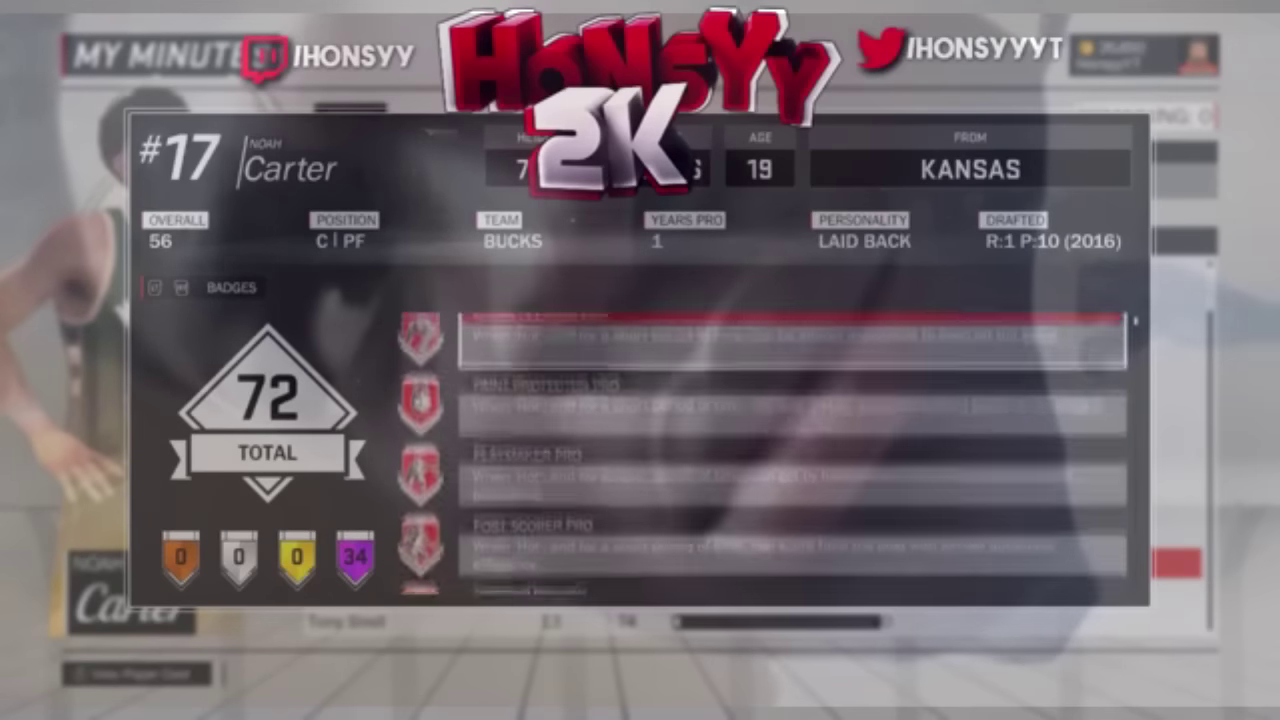
Browse the MyPlayer badges up to High Work Ethic, then view the Pro 1 reward
{"action": "key", "text": "Up"}
{"action": "key", "text": "Up"}
{"action": "key", "text": "Up"}
{"action": "key", "text": "Down"}
{"action": "key", "text": "Down"}
{"action": "key", "text": "Down"}
{"action": "key", "text": "Down"}
{"action": "key", "text": "Down"}
{"action": "key", "text": "Down"}
{"action": "key", "text": "Up"}
{"action": "key", "text": "Up"}
{"action": "key", "text": "Up"}
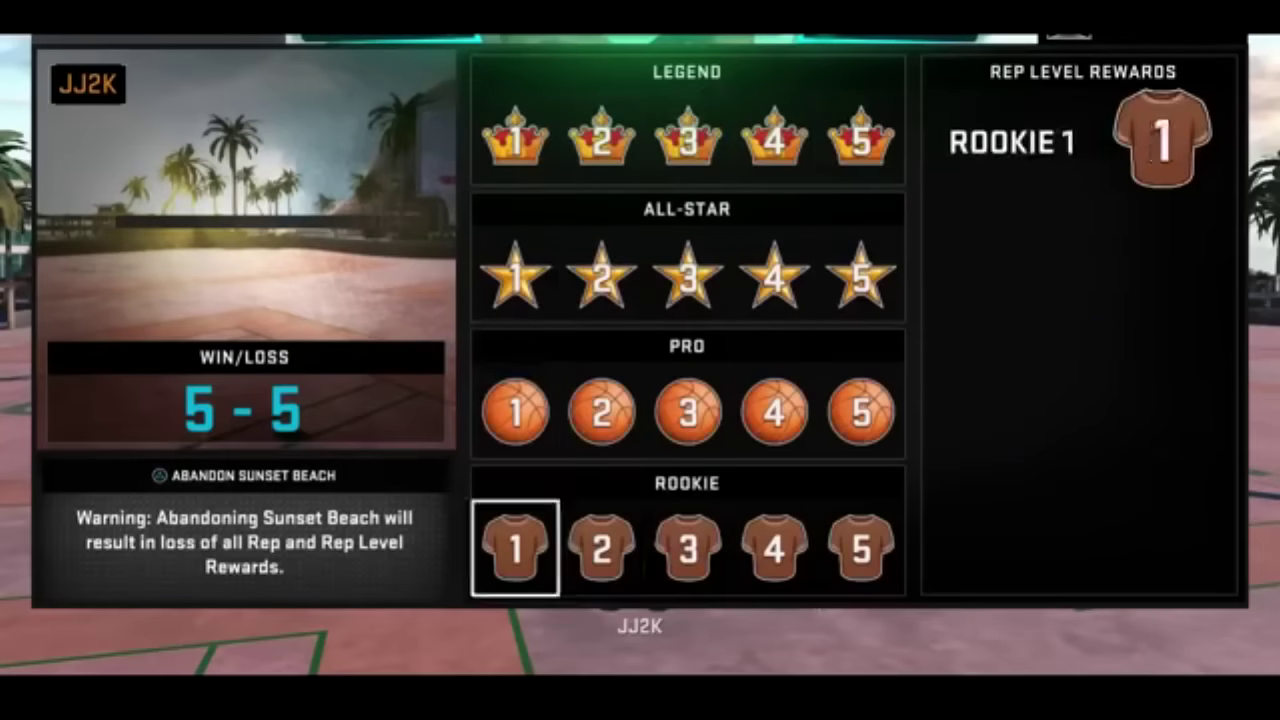
{"action": "key", "text": "Left"}
{"action": "key", "text": "Right"}
{"action": "key", "text": "Right"}
{"action": "key", "text": "Right"}
{"action": "key", "text": "Left"}
{"action": "key", "text": "Up"}
{"action": "key", "text": "Left"}
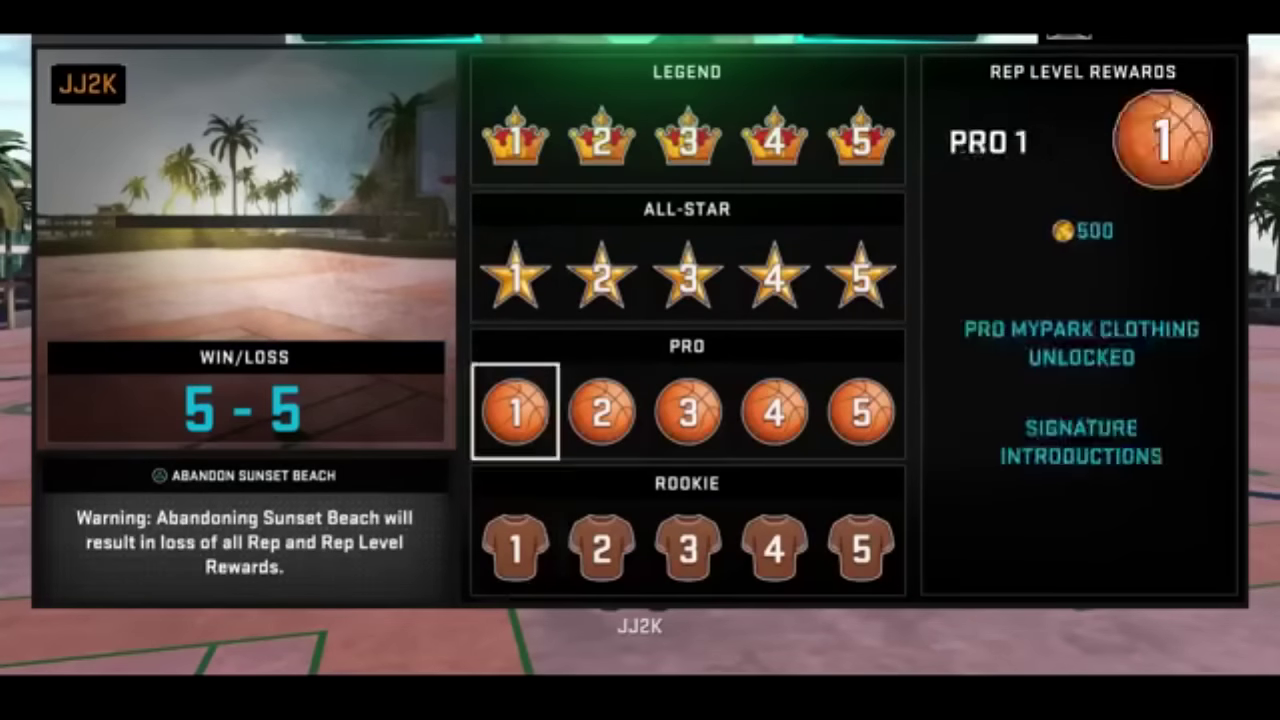
{"action": "key", "text": "Up"}
{"action": "key", "text": "Up"}
Step through the rep reward tiers to view the Legend 2 and Pro 5 rewards
{"action": "key", "text": "Up"}
{"action": "key", "text": "Right"}
{"action": "key", "text": "Right"}
{"action": "key", "text": "Right"}
{"action": "key", "text": "Up"}
{"action": "key", "text": "Left"}
{"action": "key", "text": "Up"}
{"action": "key", "text": "Up"}
{"action": "key", "text": "Left"}
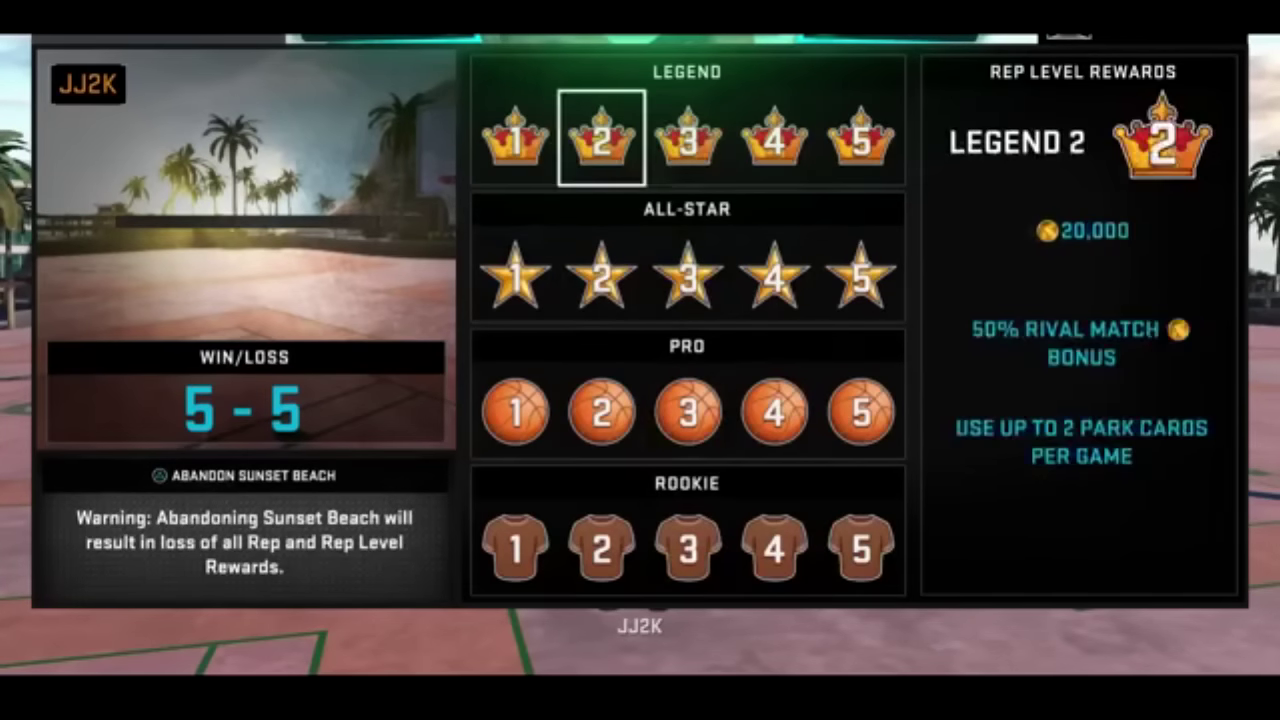
{"action": "key", "text": "Up"}
{"action": "key", "text": "Right"}
{"action": "key", "text": "Up"}
{"action": "key", "text": "Up"}
{"action": "key", "text": "Left"}
{"action": "key", "text": "Left"}
{"action": "key", "text": "Down"}
{"action": "key", "text": "Left"}
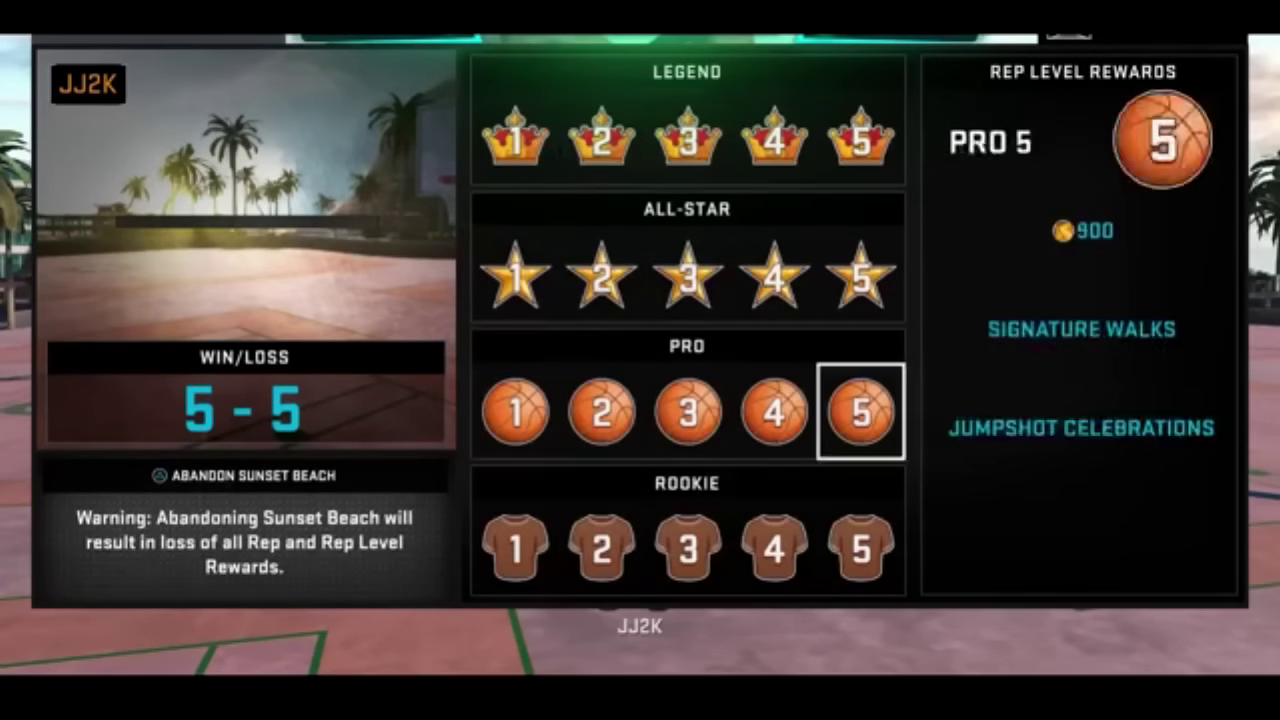
View the Legend 1, Rookie 4 and Legend 3 reward details
{"action": "key", "text": "Up"}
{"action": "key", "text": "Up"}
{"action": "key", "text": "Left"}
{"action": "key", "text": "Left"}
{"action": "key", "text": "Left"}
{"action": "key", "text": "Up"}
{"action": "key", "text": "Left"}
{"action": "key", "text": "Left"}
{"action": "key", "text": "Down"}
{"action": "key", "text": "Right"}
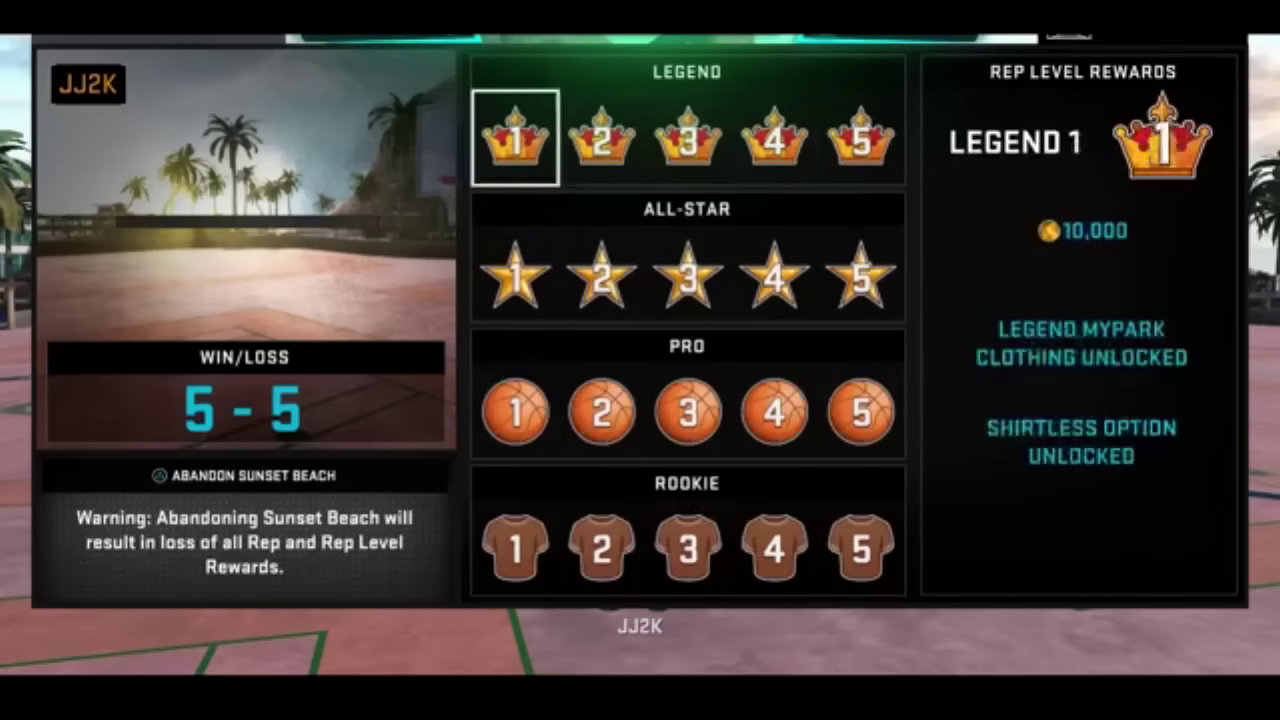
{"action": "key", "text": "Up"}
{"action": "key", "text": "Left"}
{"action": "key", "text": "Up"}
{"action": "key", "text": "Up"}
{"action": "key", "text": "Up"}
{"action": "key", "text": "Right"}
{"action": "key", "text": "Up"}
{"action": "key", "text": "Left"}
{"action": "key", "text": "Left"}
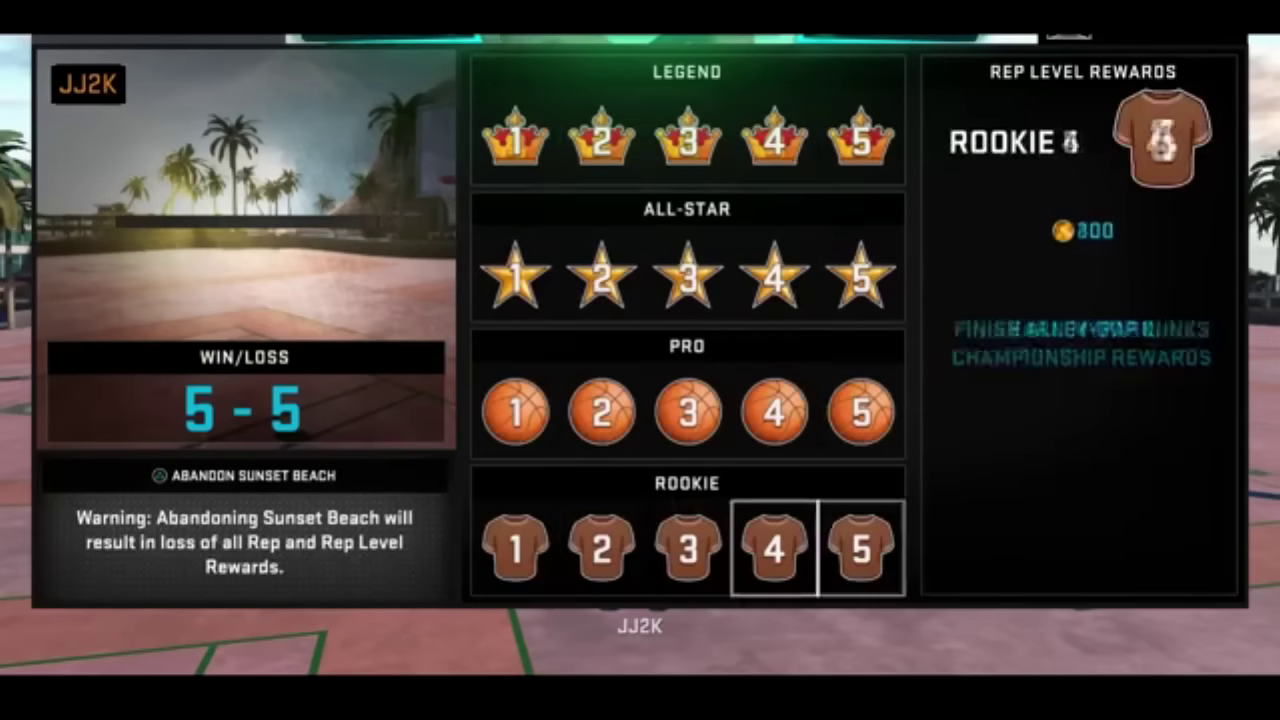
{"action": "key", "text": "Right"}
{"action": "key", "text": "Down"}
{"action": "key", "text": "Right"}
{"action": "key", "text": "Down"}
{"action": "key", "text": "Down"}
{"action": "key", "text": "Left"}
{"action": "key", "text": "Down"}
{"action": "key", "text": "Down"}
{"action": "key", "text": "Left"}
{"action": "key", "text": "Left"}
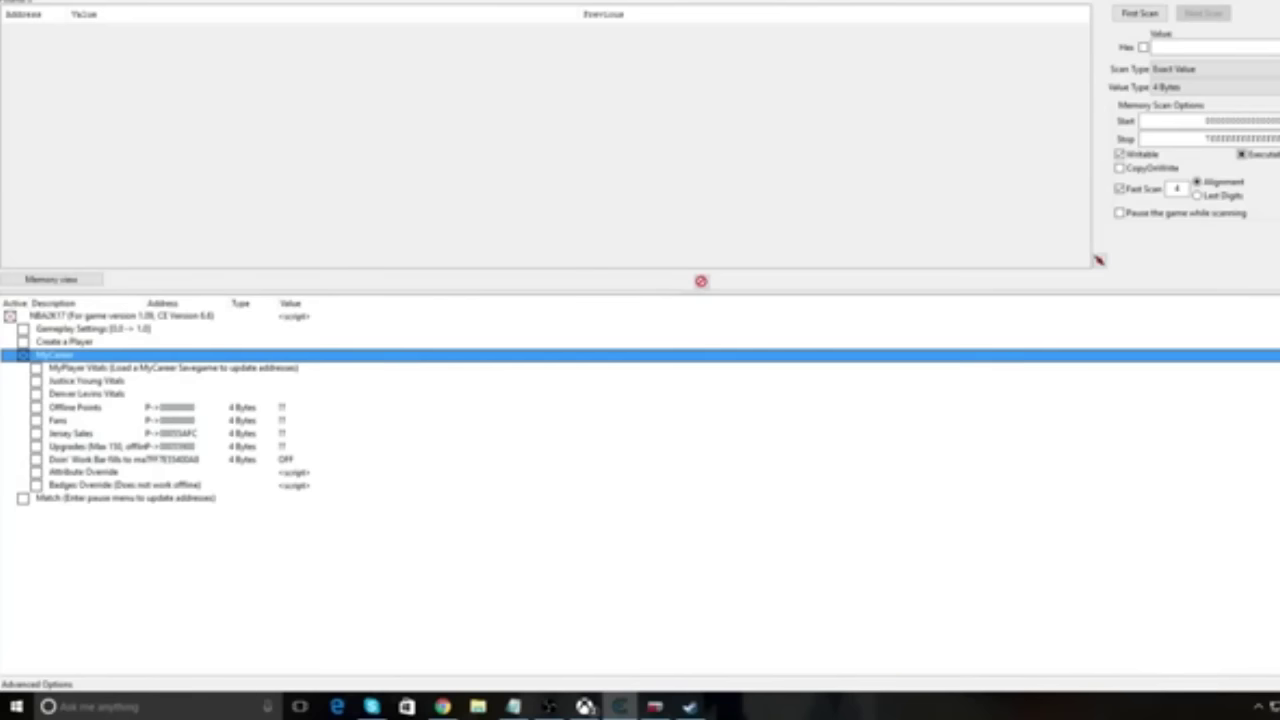
Activate the Attribute Override script and check its notes and attribute groups
{"action": "left_click", "coordinate": [83, 472]}
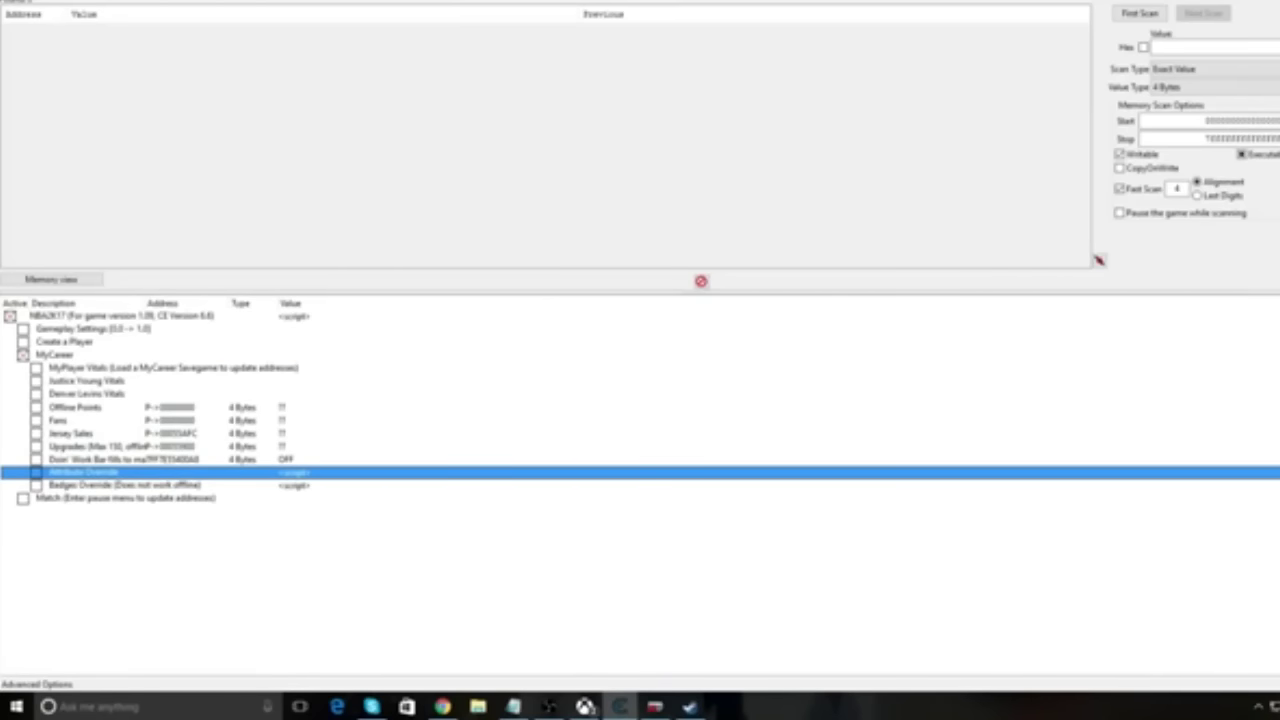
{"action": "key", "text": "space"}
{"action": "scroll", "coordinate": [640, 490], "scroll_direction": "down", "scroll_amount": 5}
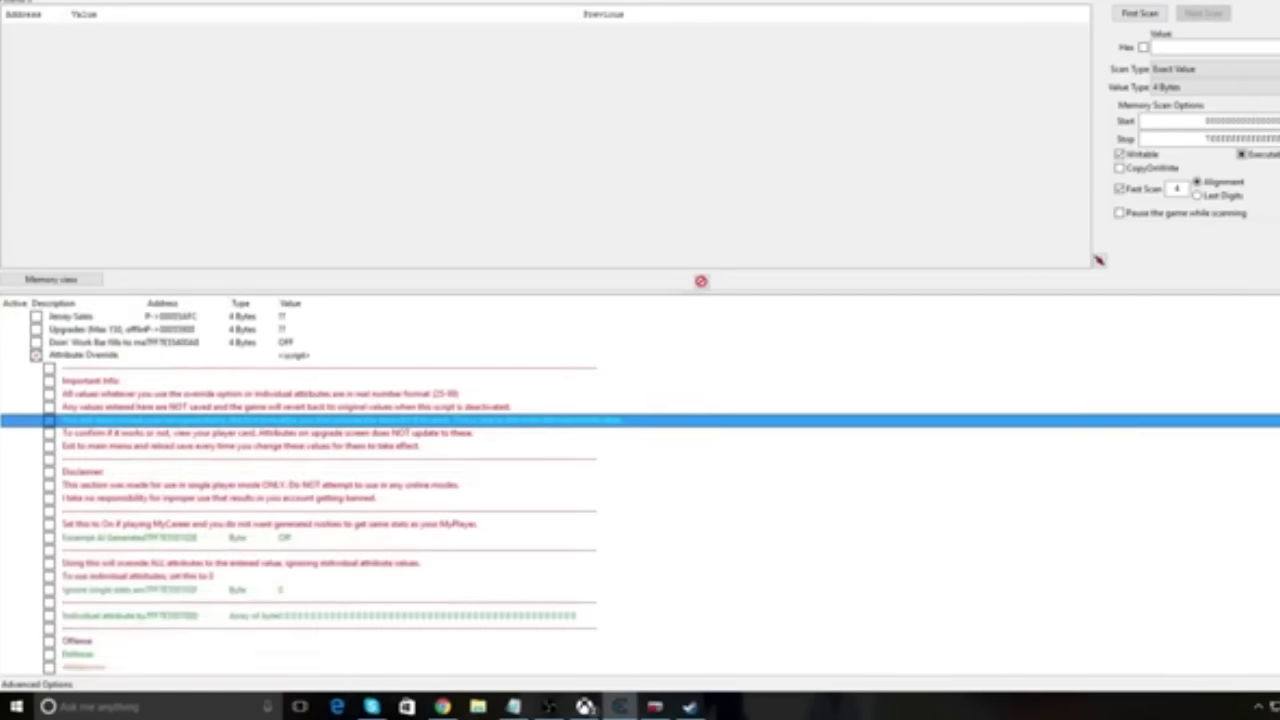
{"action": "scroll", "coordinate": [640, 490], "scroll_direction": "up", "scroll_amount": 4}
{"action": "scroll", "coordinate": [640, 490], "scroll_direction": "down", "scroll_amount": 4}
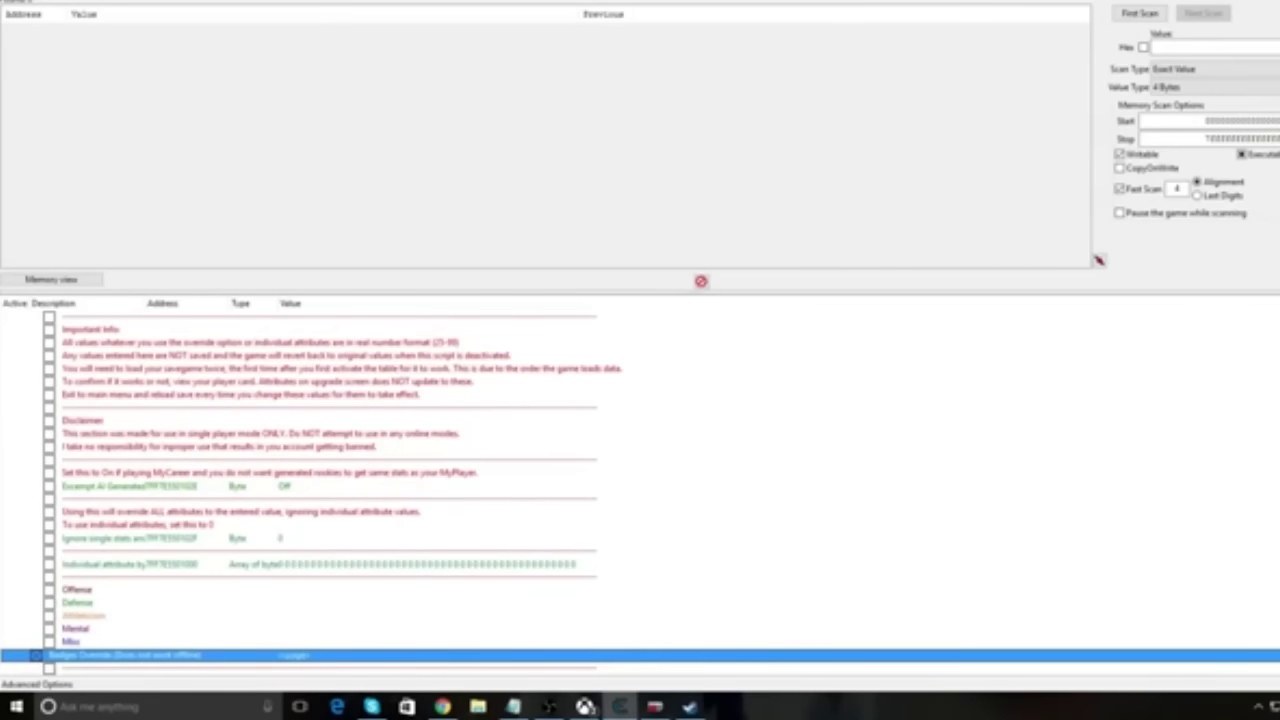
{"action": "scroll", "coordinate": [640, 490], "scroll_direction": "up", "scroll_amount": 4}
{"action": "left_click", "coordinate": [85, 460]}
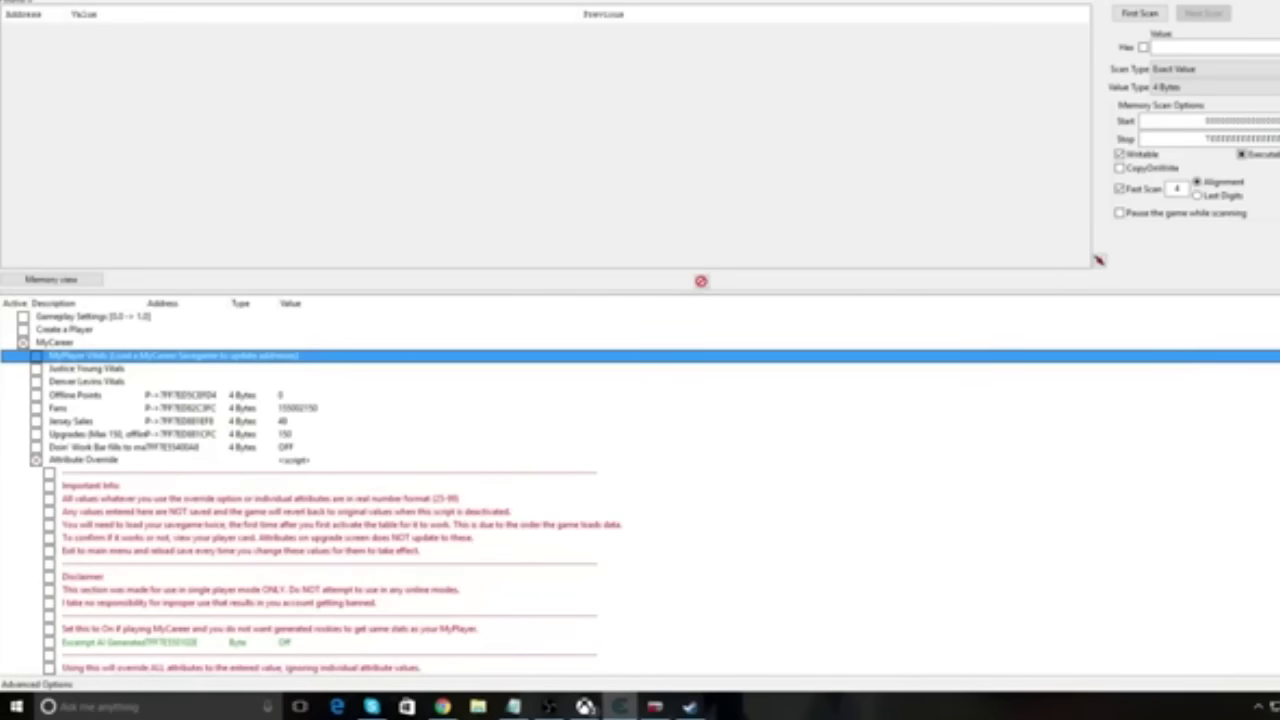
Scroll the cheat table once the MyCareer entries show live values like Upgrades 150
{"action": "scroll", "coordinate": [640, 493], "scroll_direction": "down", "scroll_amount": 2}
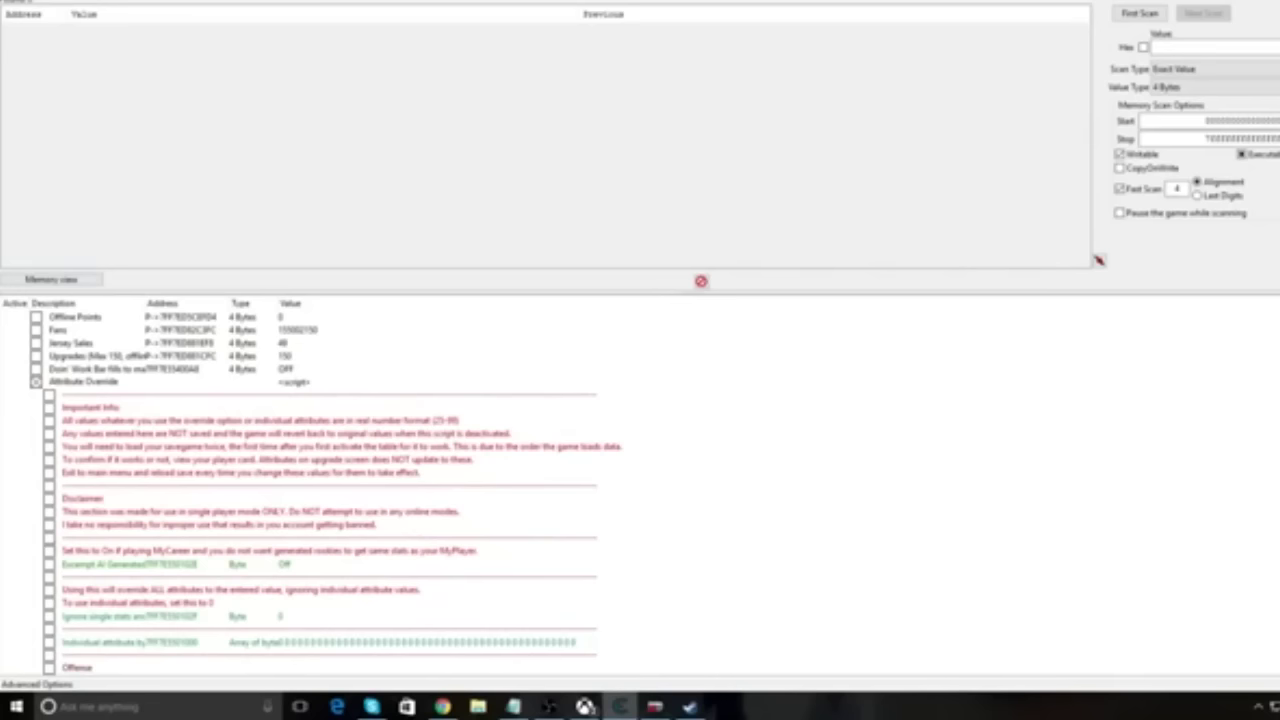
Expand the Offense group and select every attribute from Standing Layup to Hands
{"action": "scroll", "coordinate": [320, 490], "scroll_direction": "down", "scroll_amount": 5}
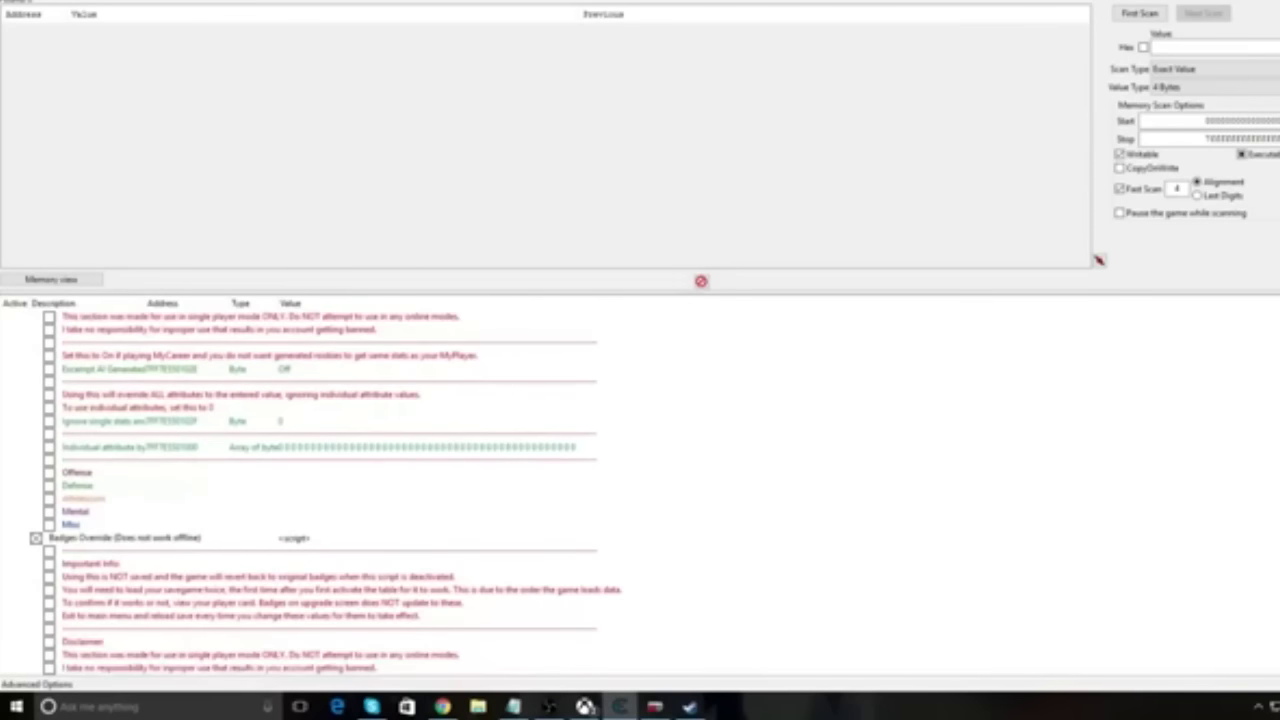
{"action": "left_click", "coordinate": [76, 472]}
{"action": "scroll", "coordinate": [640, 490], "scroll_direction": "down", "scroll_amount": 6}
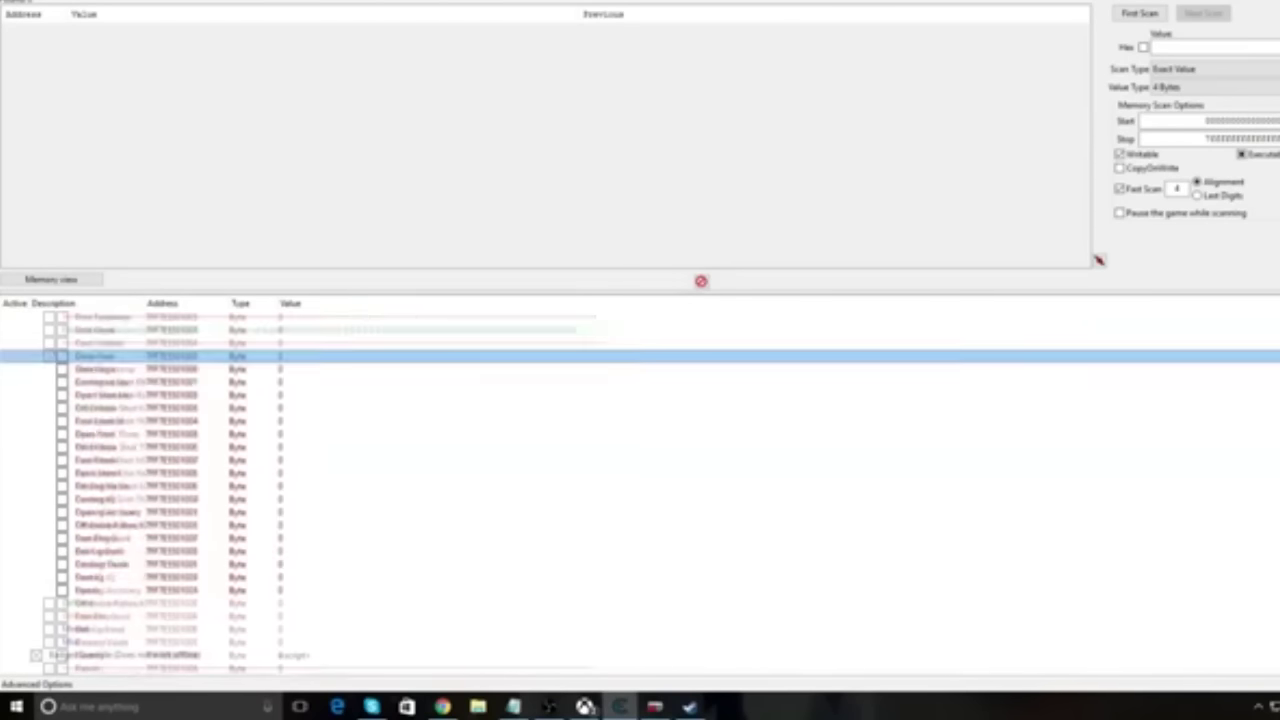
{"action": "scroll", "coordinate": [640, 490], "scroll_direction": "up", "scroll_amount": 3}
{"action": "left_click", "coordinate": [100, 369]}
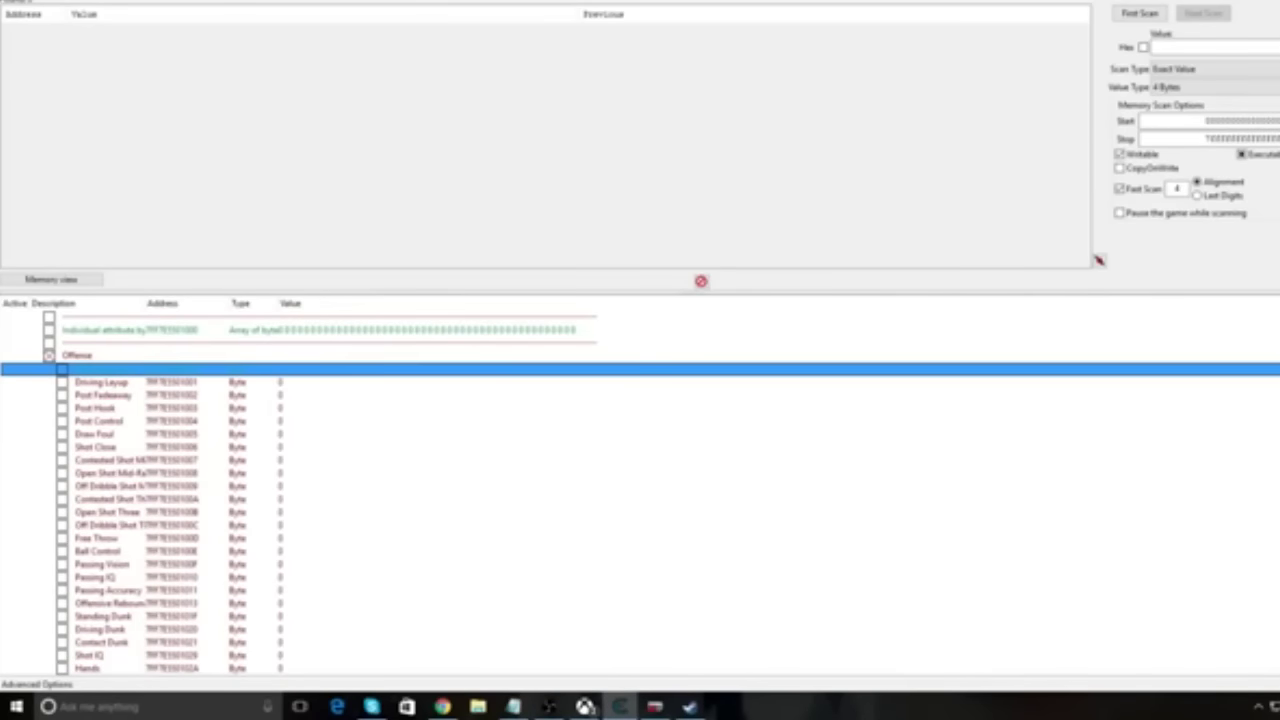
{"action": "scroll", "coordinate": [320, 490], "scroll_direction": "down", "scroll_amount": 4}
{"action": "scroll", "coordinate": [320, 490], "scroll_direction": "up", "scroll_amount": 4}
{"action": "scroll", "coordinate": [320, 490], "scroll_direction": "down", "scroll_amount": 5}
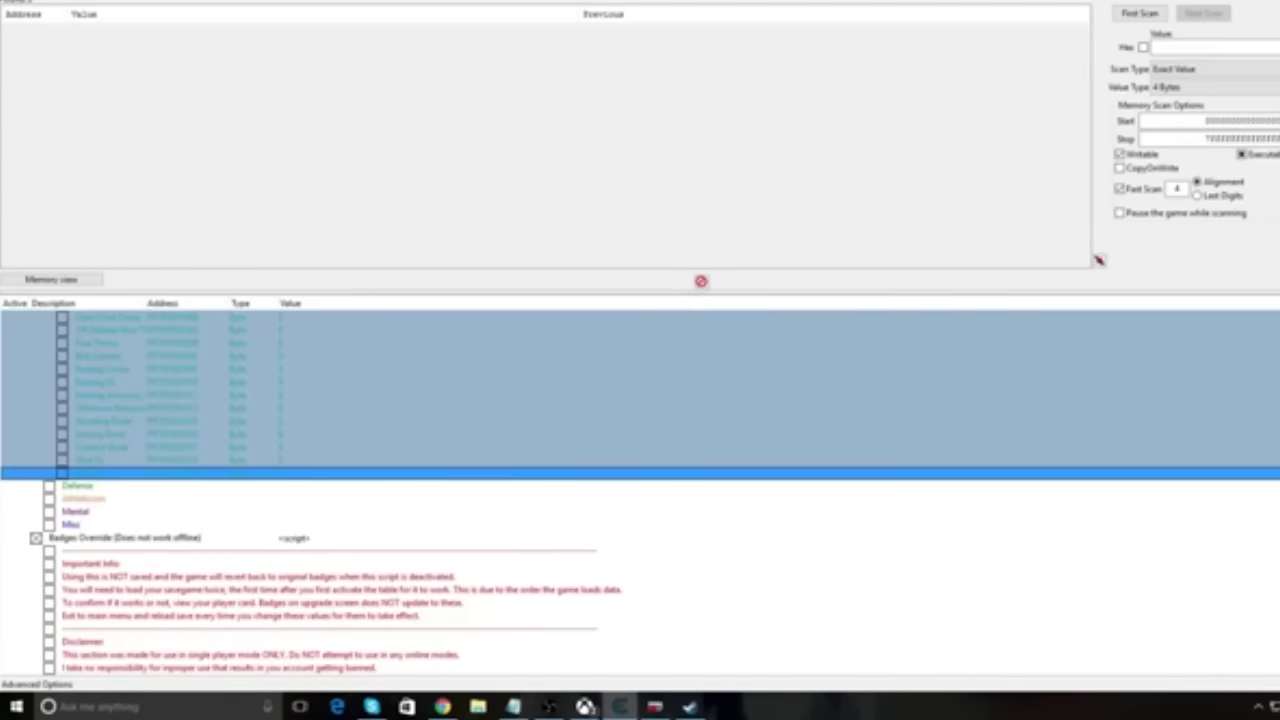
{"action": "scroll", "coordinate": [640, 450], "scroll_direction": "up", "scroll_amount": 3}
{"action": "scroll", "coordinate": [640, 490], "scroll_direction": "up", "scroll_amount": 4}
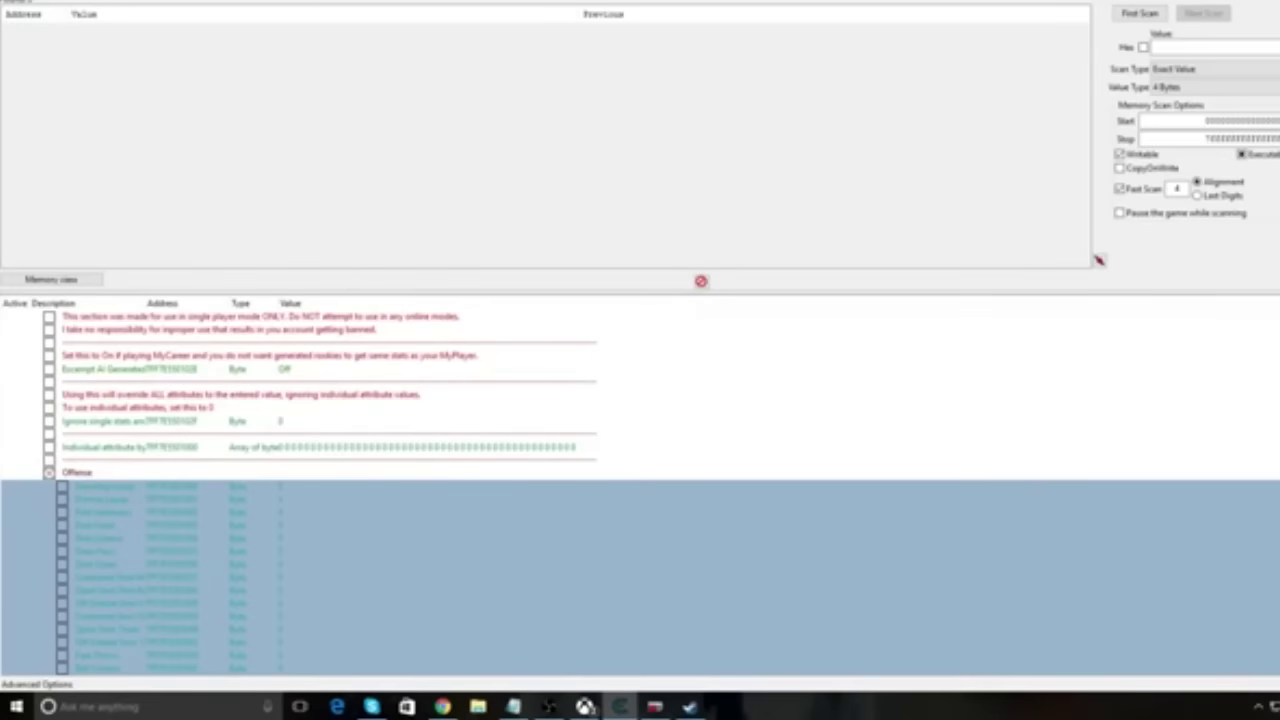
{"action": "scroll", "coordinate": [640, 490], "scroll_direction": "down", "scroll_amount": 3}
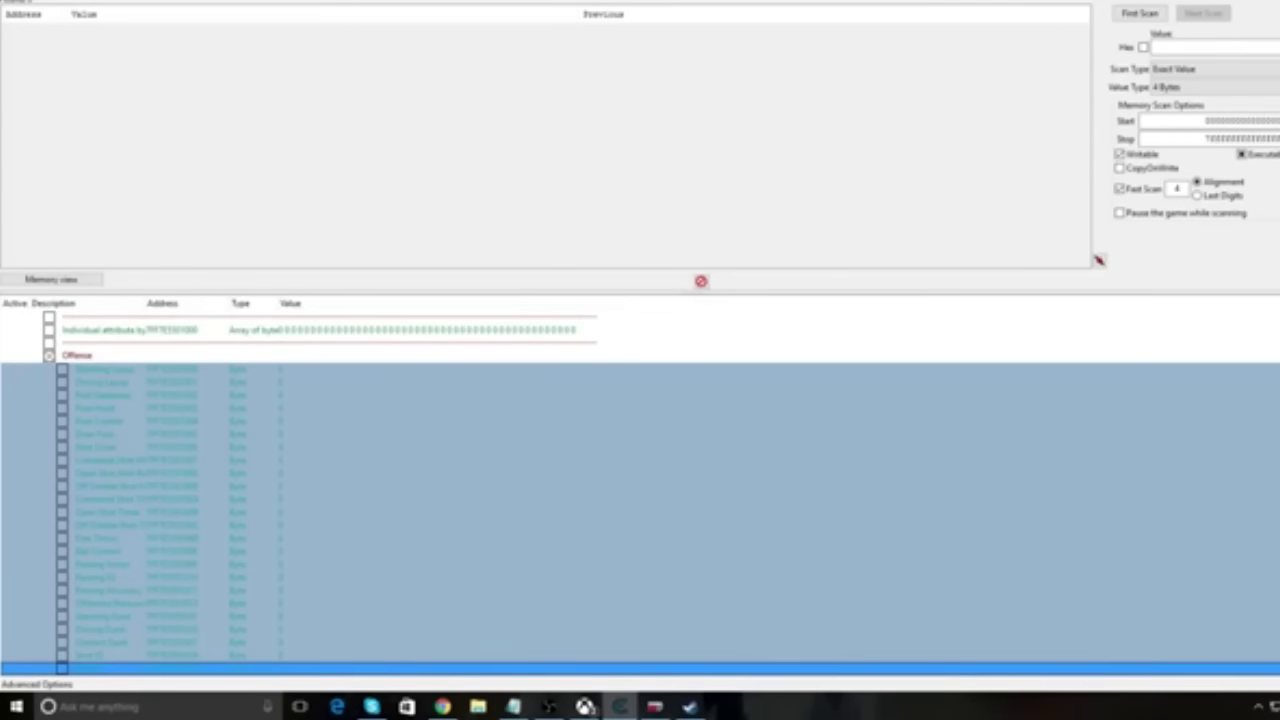
Change the selected Offense attributes' value to 99, then deselect the rows
{"action": "right_click", "coordinate": [373, 498]}
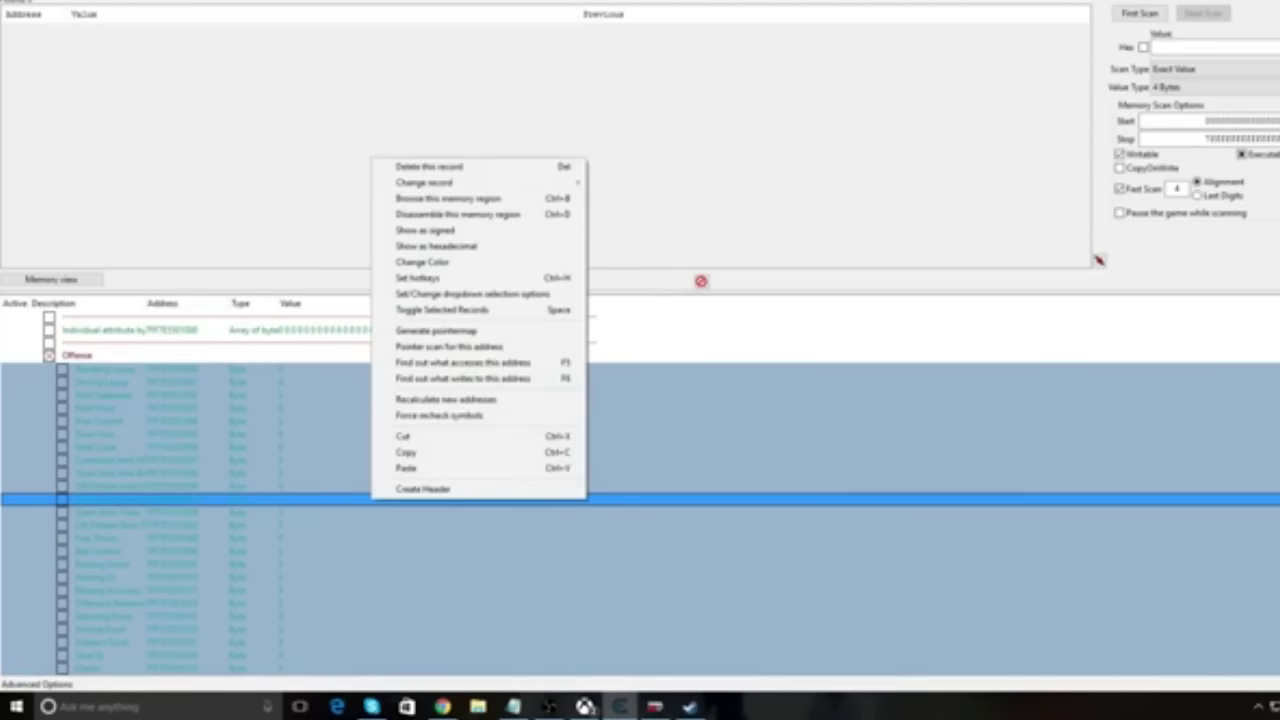
{"action": "mouse_move", "coordinate": [430, 182]}
{"action": "key", "text": "Right"}
{"action": "key", "text": "Down"}
{"action": "key", "text": "Down"}
{"action": "key", "text": "Down"}
{"action": "key", "text": "Return"}
{"action": "type", "text": "99"}
{"action": "key", "text": "Return"}
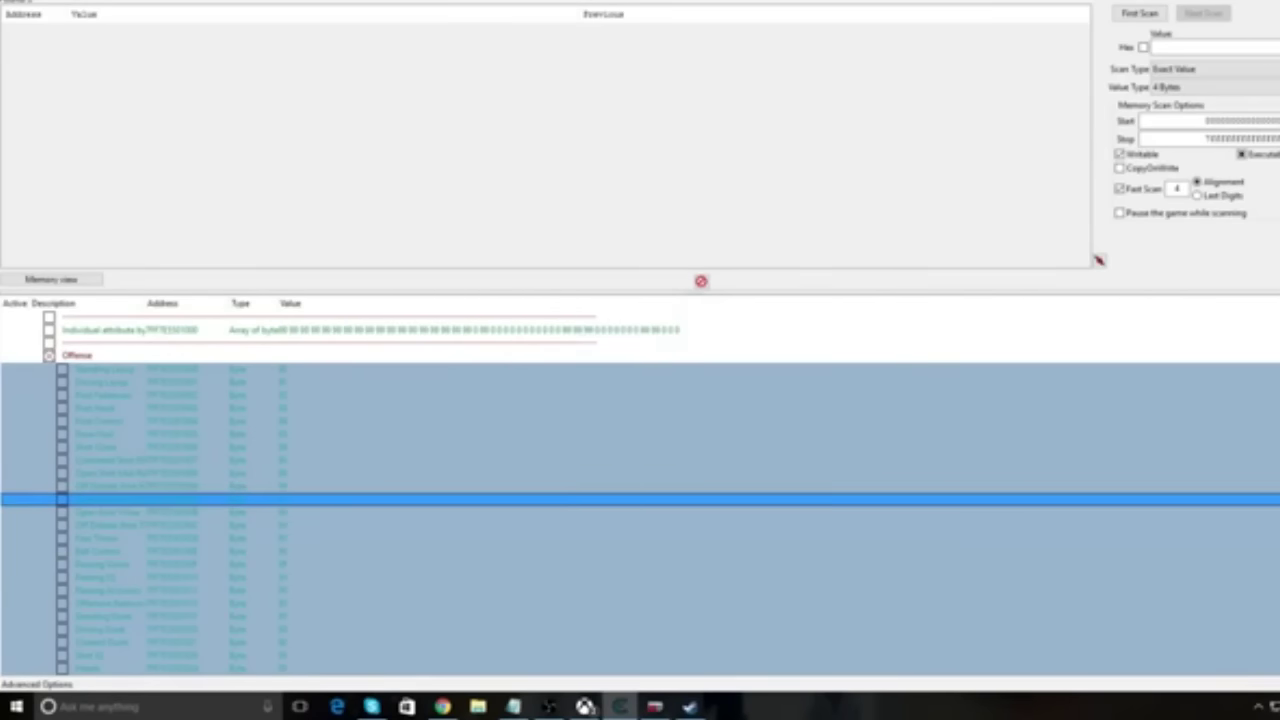
{"action": "left_click", "coordinate": [150, 472]}
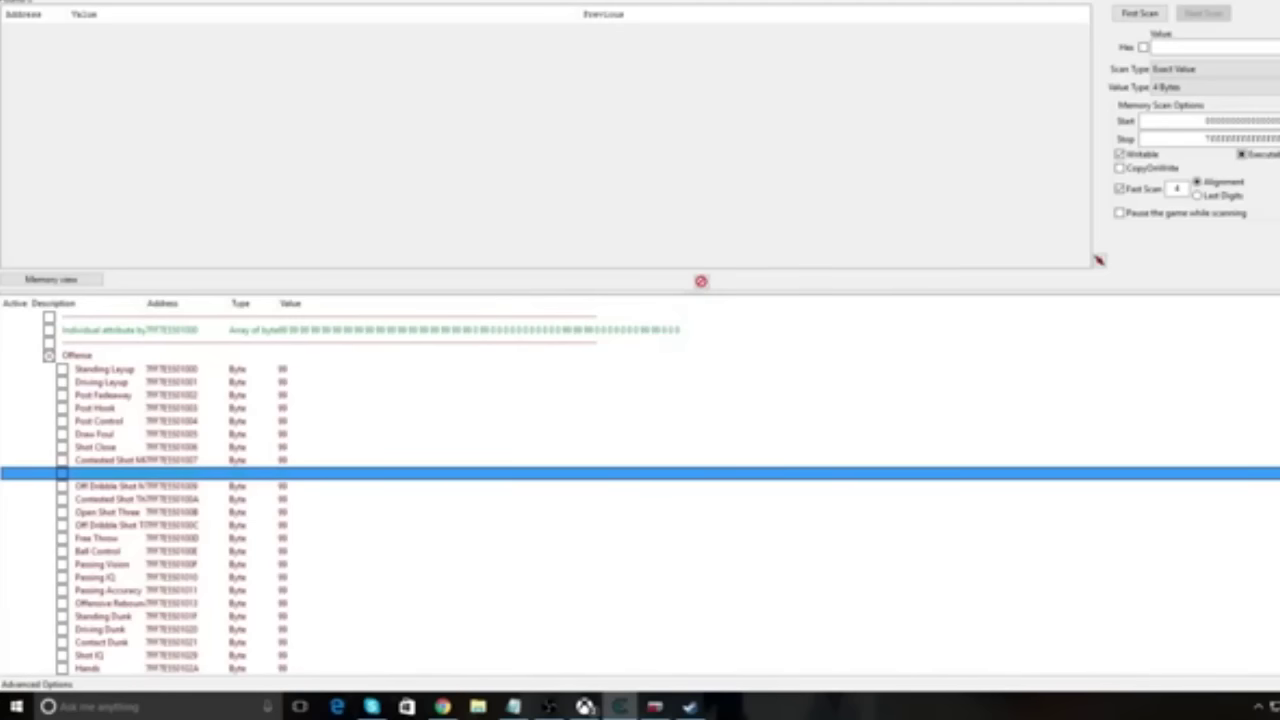
Expand Defense and Inside Scoring, then select Acrobat through Dream Like Up & Under
{"action": "scroll", "coordinate": [640, 490], "scroll_direction": "down", "scroll_amount": 6}
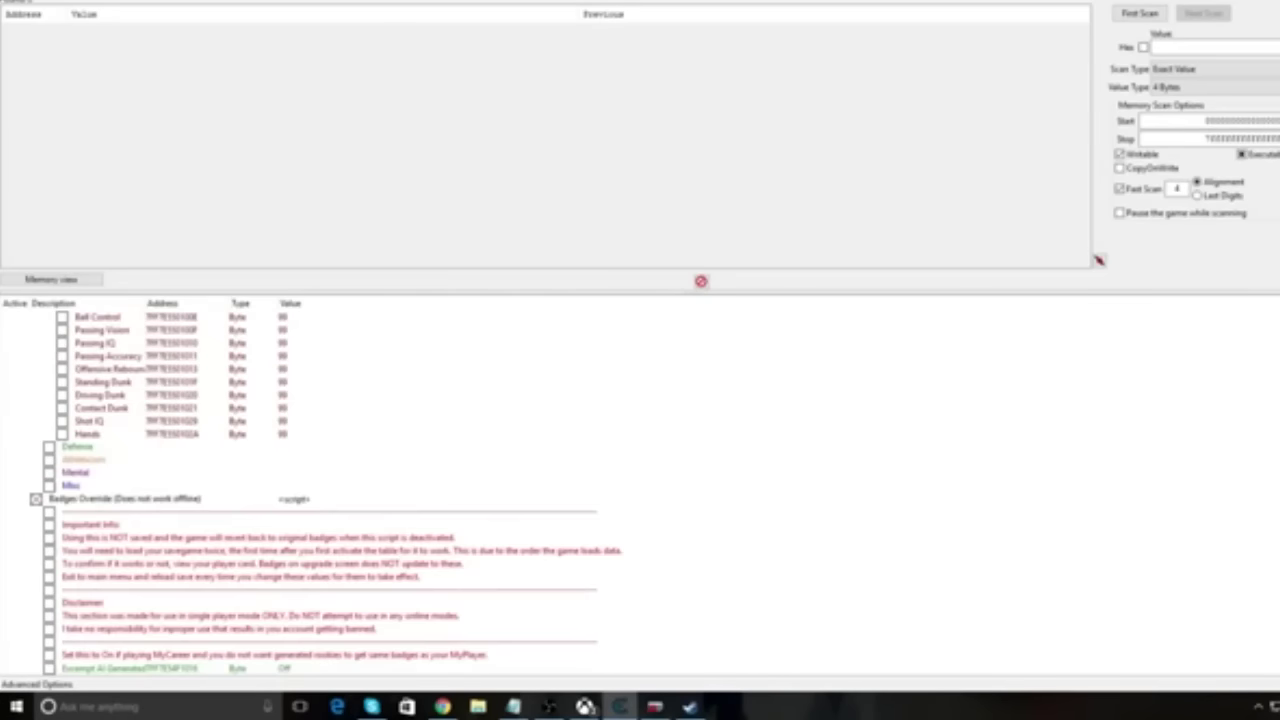
{"action": "left_click", "coordinate": [49, 446]}
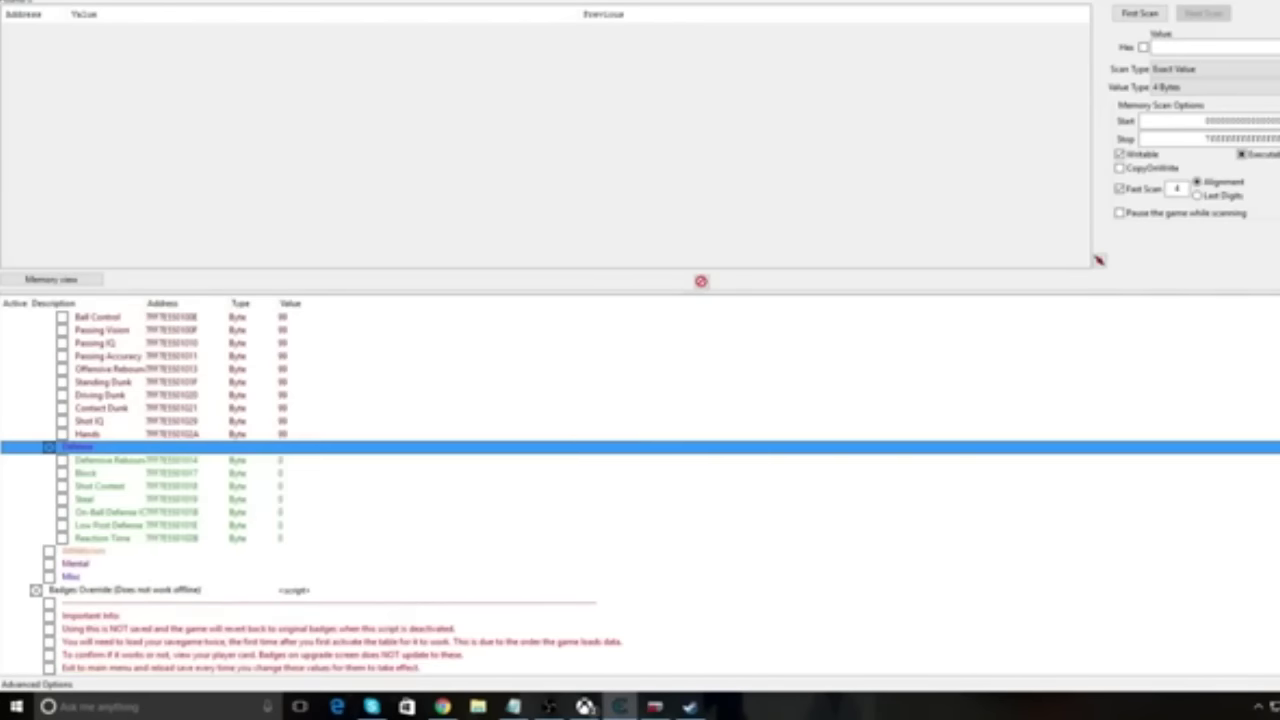
{"action": "scroll", "coordinate": [640, 490], "scroll_direction": "down", "scroll_amount": 7}
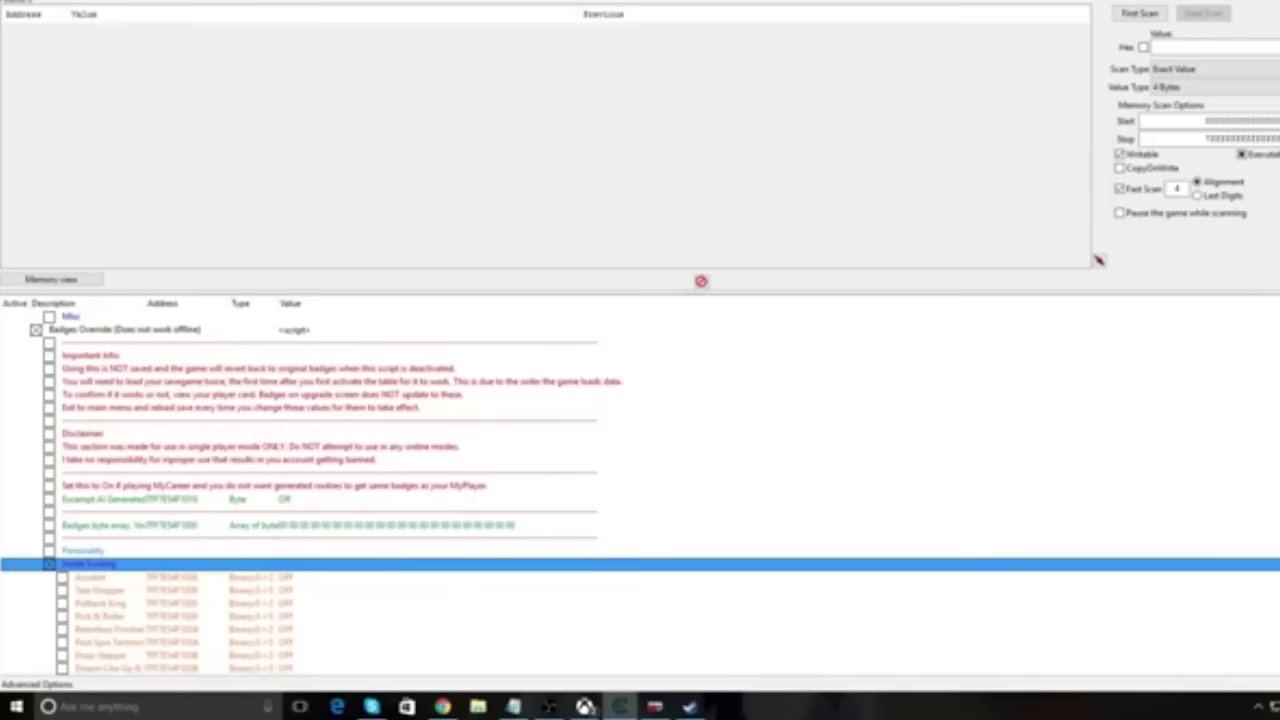
{"action": "scroll", "coordinate": [640, 494], "scroll_direction": "down", "scroll_amount": 3}
{"action": "key", "text": "Down"}
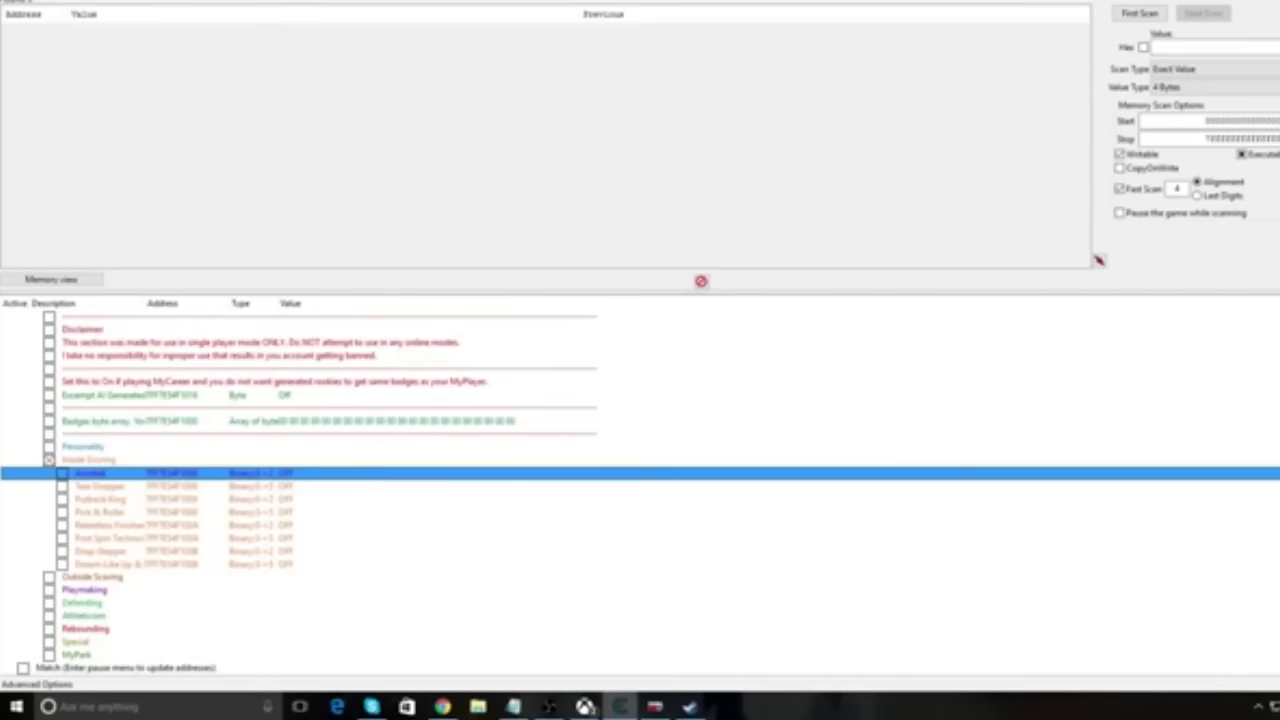
{"action": "left_click", "coordinate": [150, 563], "text": "shift"}
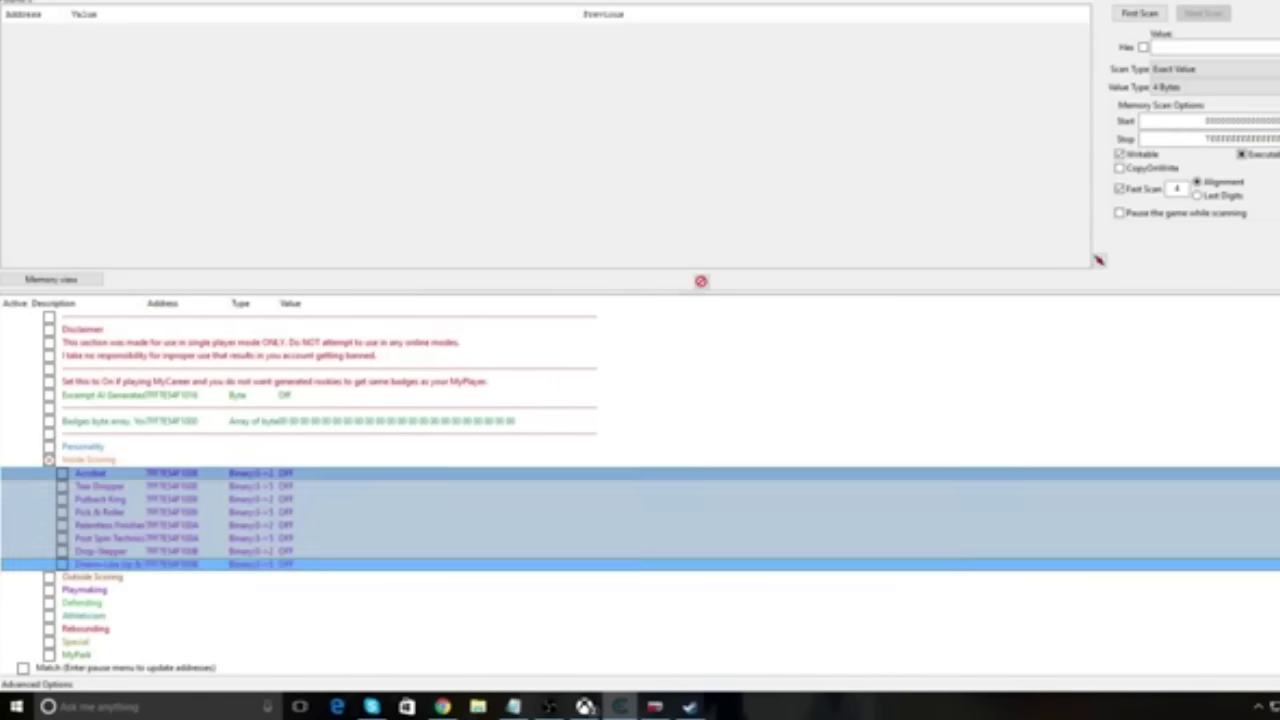
Change the eight selected Inside Scoring badges' value to Hall Of Fame
{"action": "right_click", "coordinate": [342, 511]}
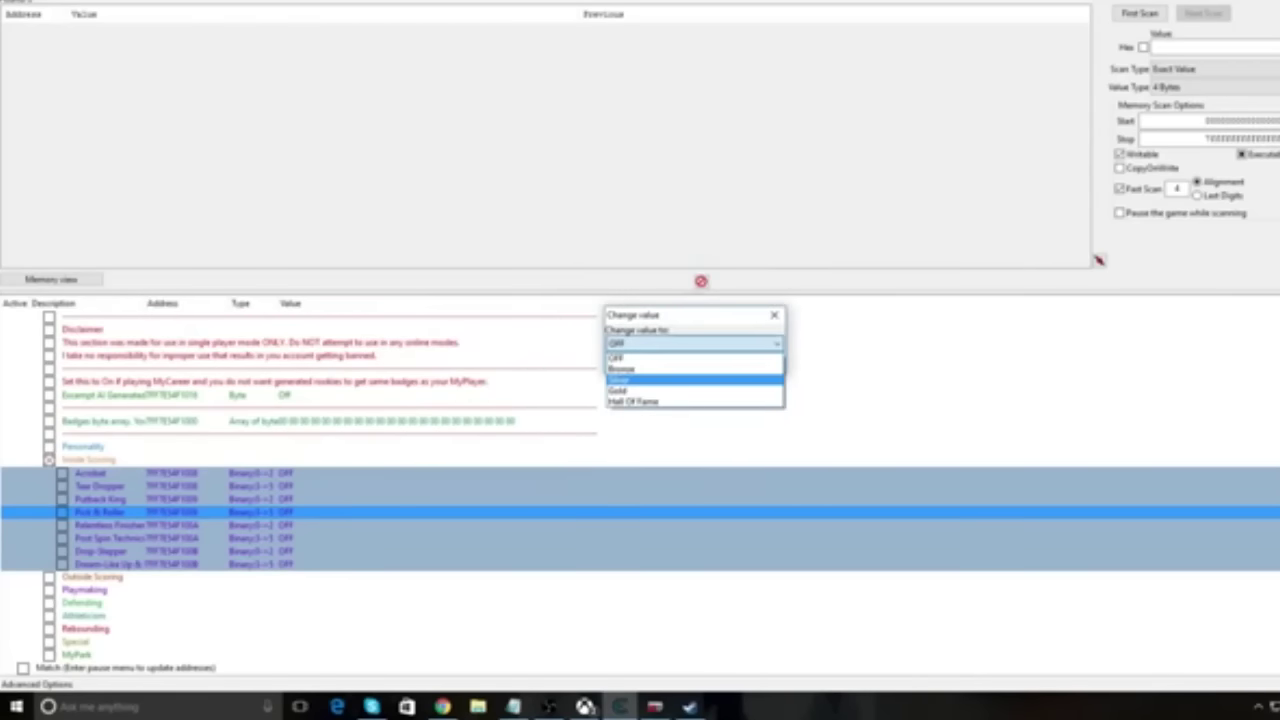
{"action": "key", "text": "Return"}
{"action": "key", "text": "Return"}
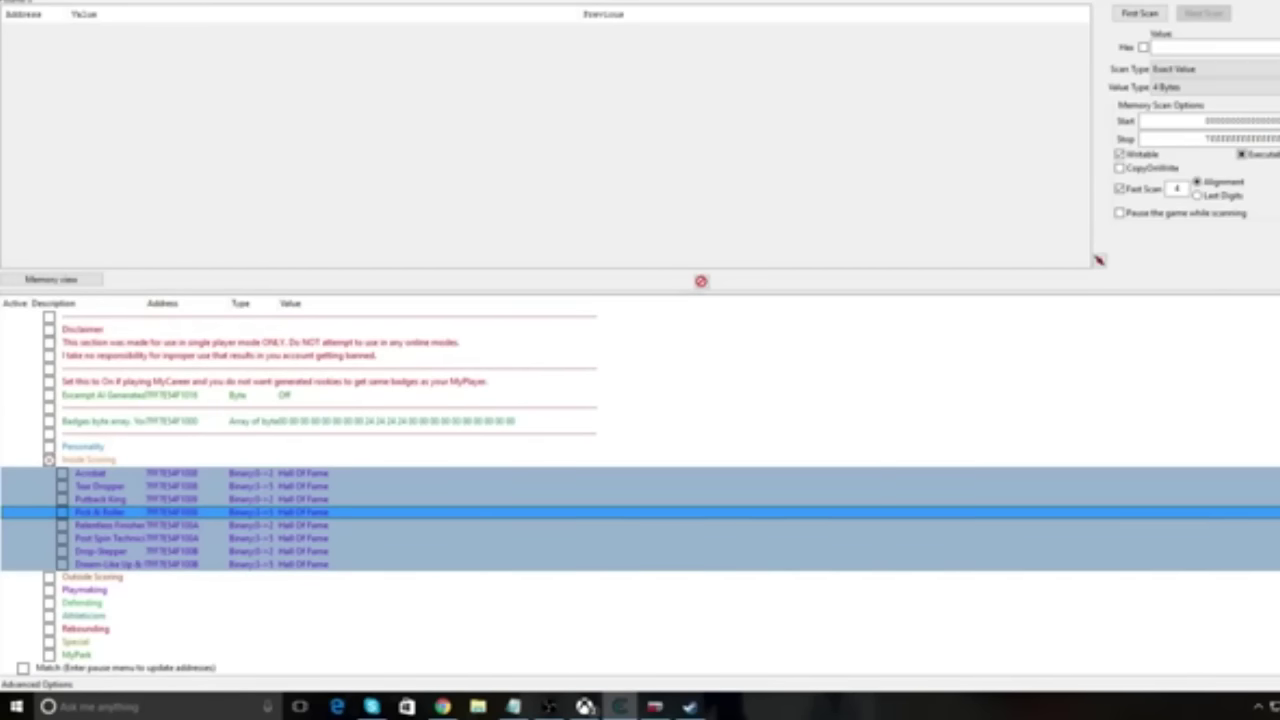
Expand the Personality badge group and scroll down through its badges
{"action": "left_click", "coordinate": [49, 446]}
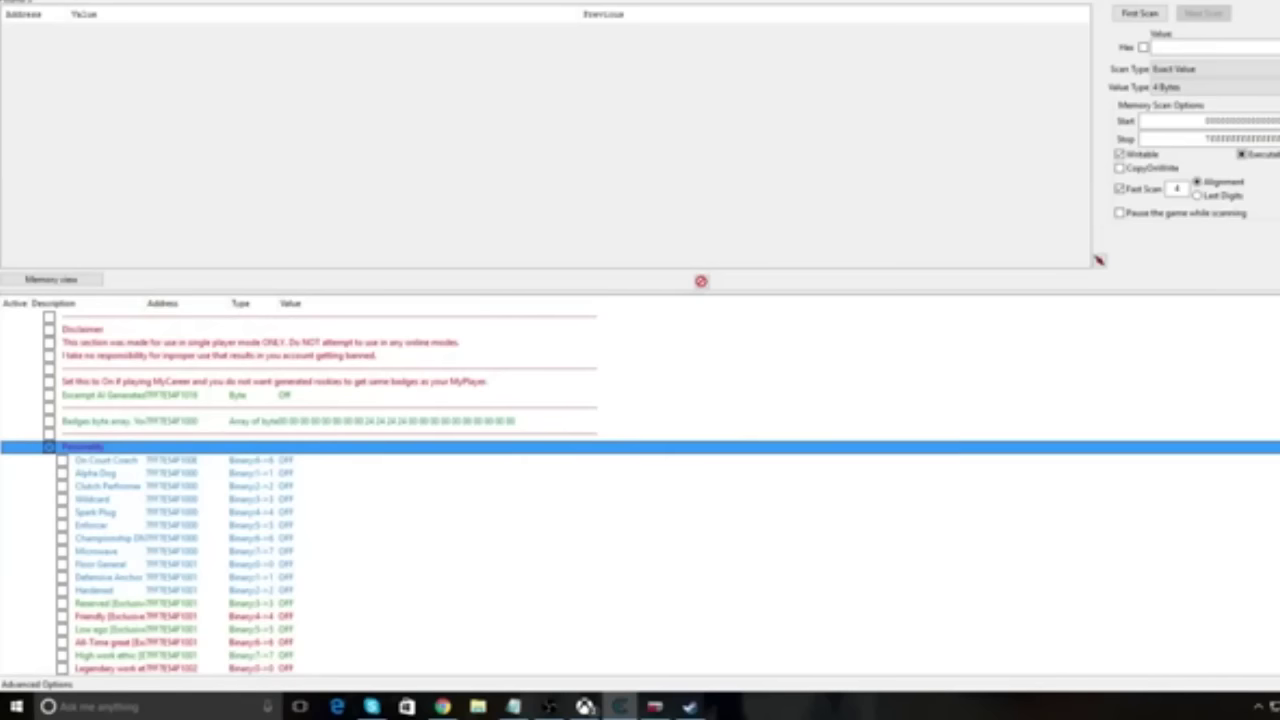
{"action": "scroll", "coordinate": [640, 490], "scroll_direction": "down", "scroll_amount": 1}
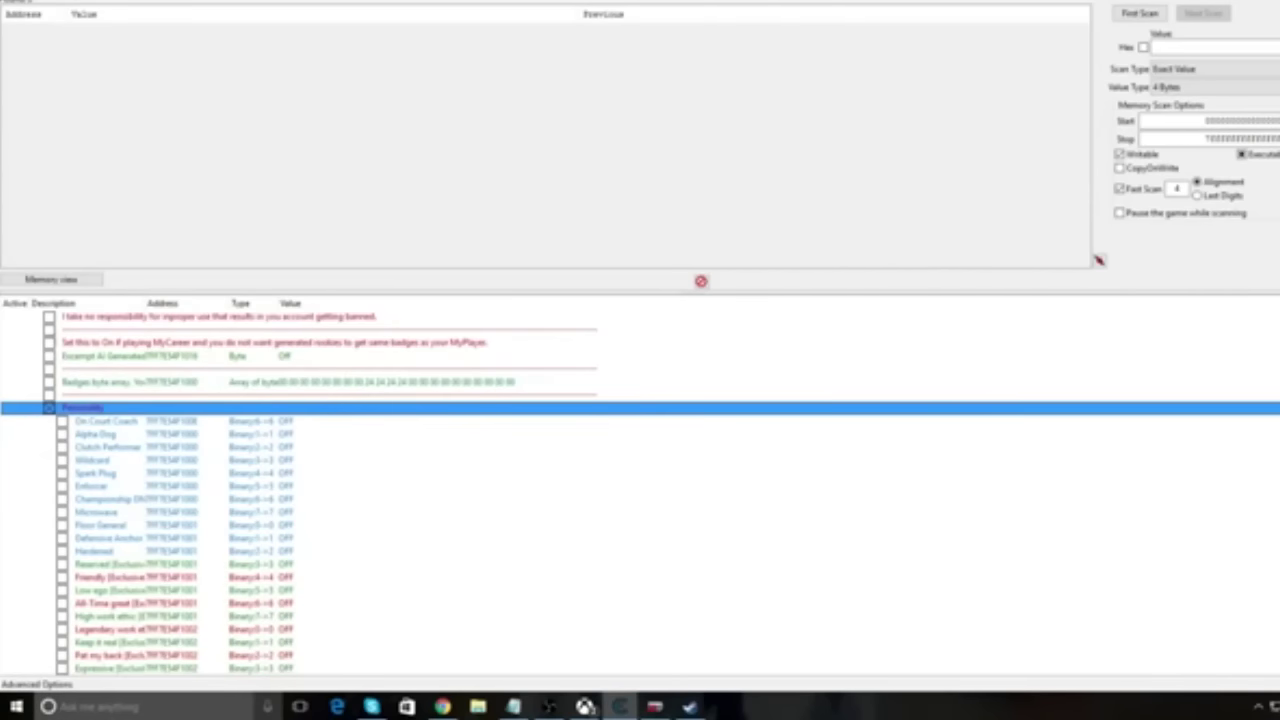
{"action": "scroll", "coordinate": [640, 490], "scroll_direction": "down", "scroll_amount": 5}
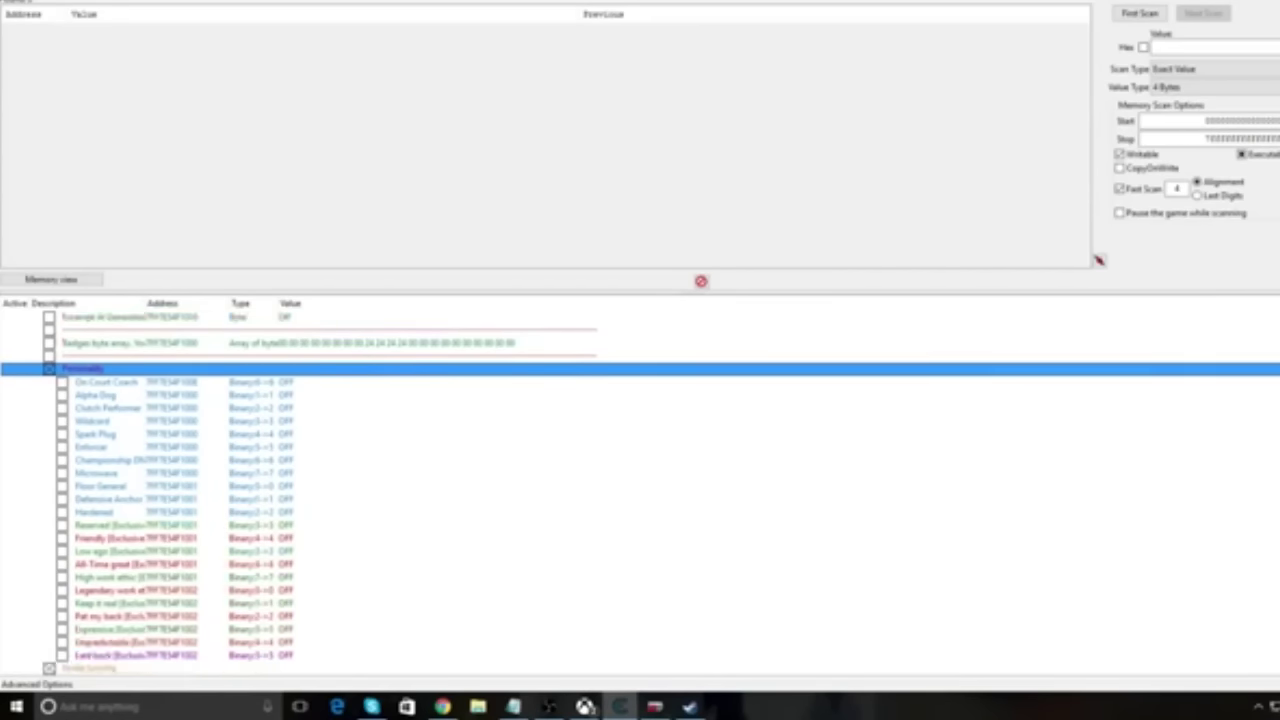
{"action": "scroll", "coordinate": [640, 490], "scroll_direction": "up", "scroll_amount": 5}
{"action": "scroll", "coordinate": [640, 490], "scroll_direction": "down", "scroll_amount": 2}
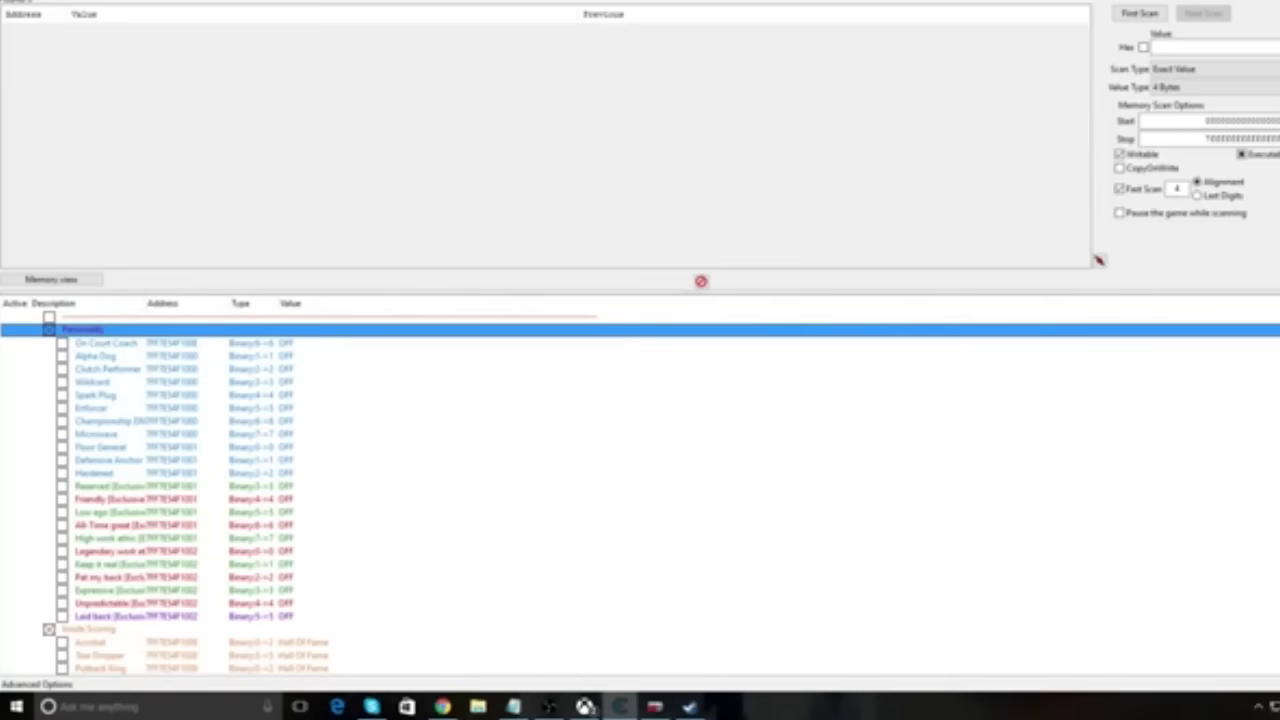
Select the Friendly, Reserved, Legendary work ethic, High work ethic and All-Time great badges in turn
{"action": "left_click", "coordinate": [135, 498]}
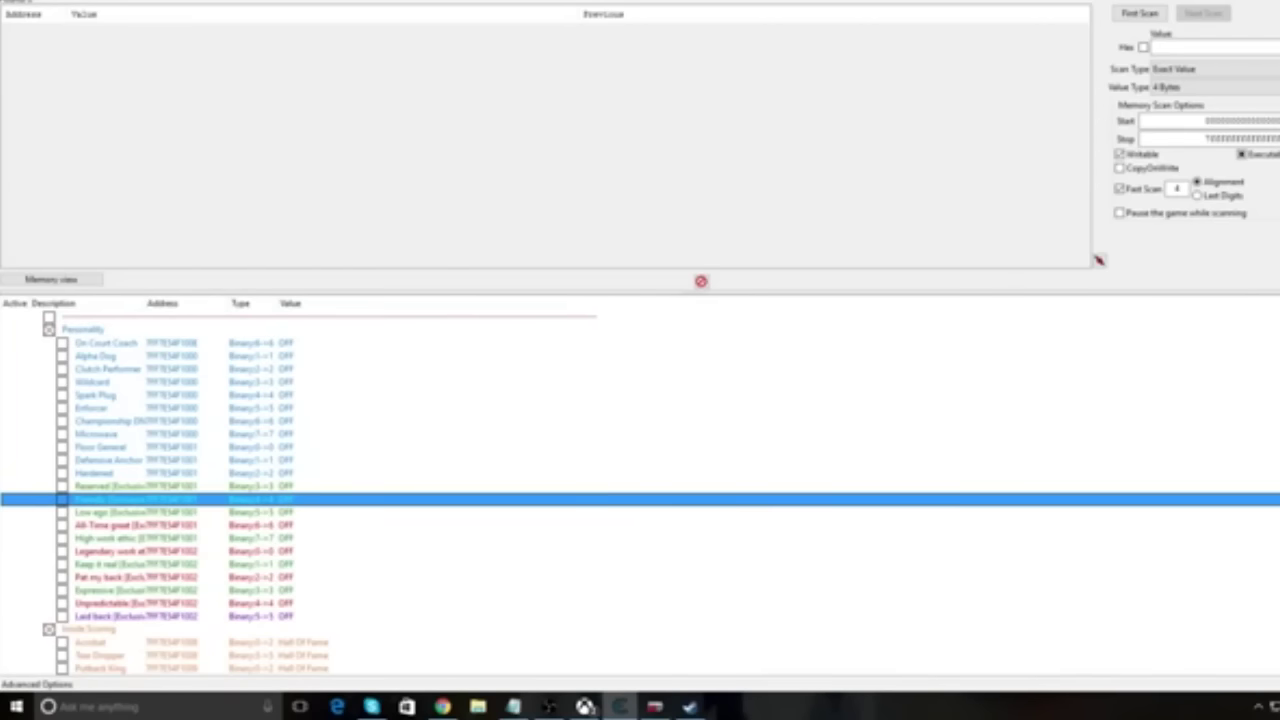
{"action": "left_click", "coordinate": [135, 485]}
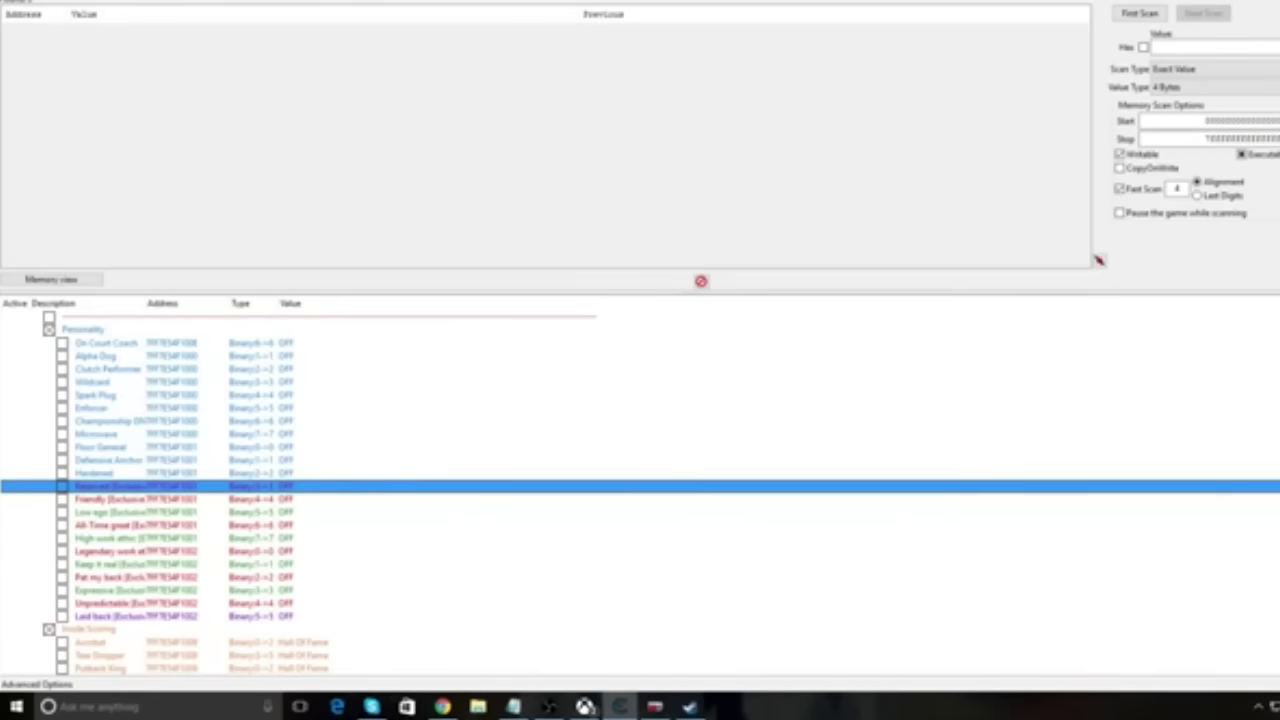
{"action": "left_click", "coordinate": [135, 498]}
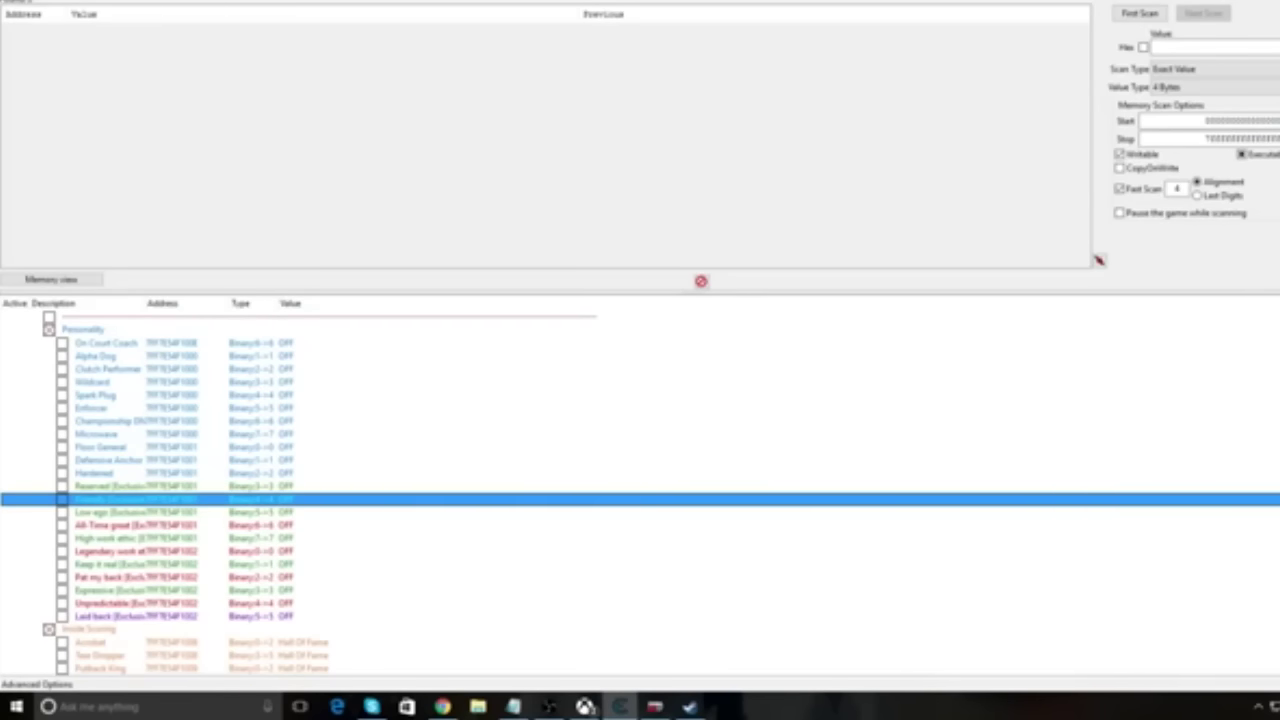
{"action": "left_click", "coordinate": [135, 551]}
{"action": "left_click", "coordinate": [135, 538]}
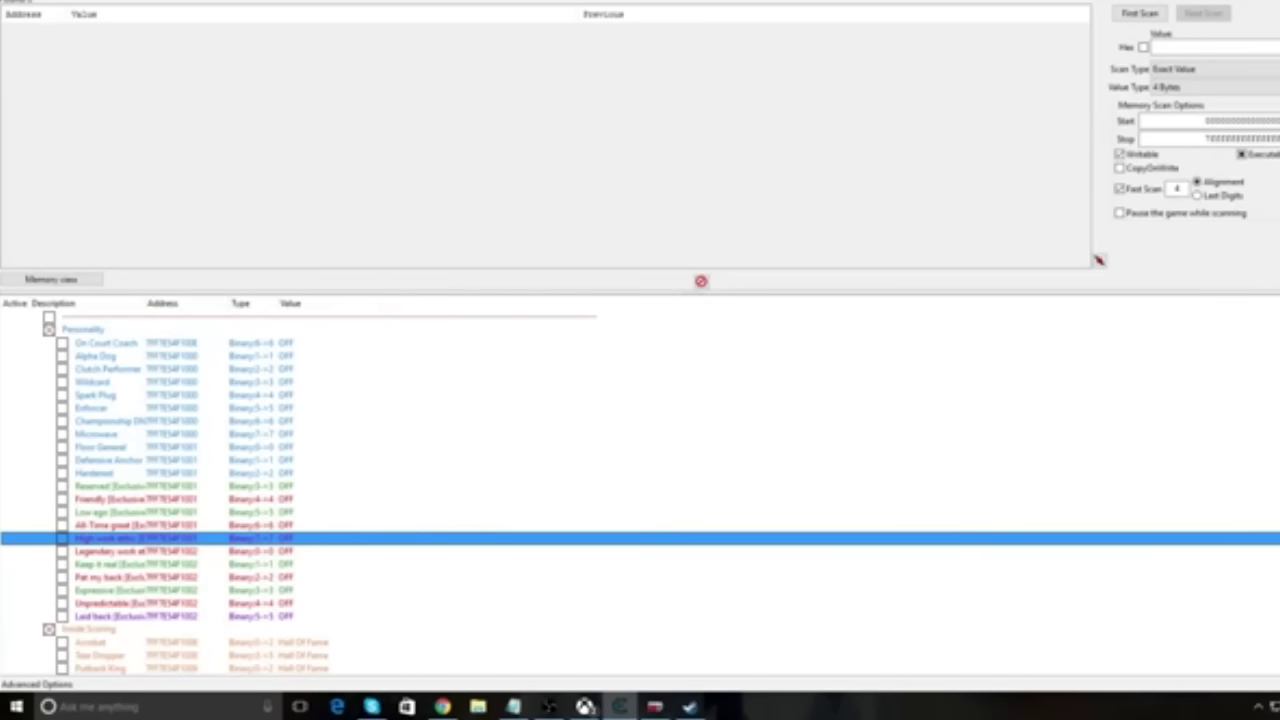
{"action": "left_click", "coordinate": [135, 525]}
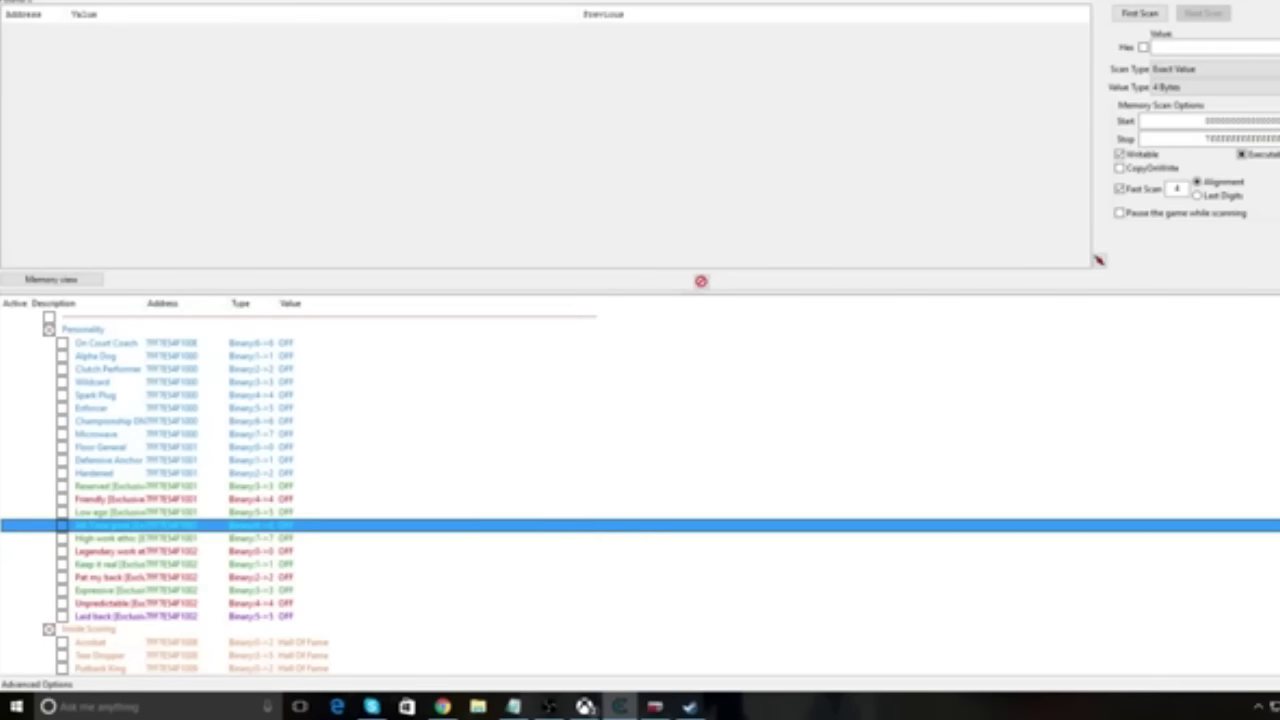
{"action": "scroll", "coordinate": [640, 490], "scroll_direction": "down", "scroll_amount": 4}
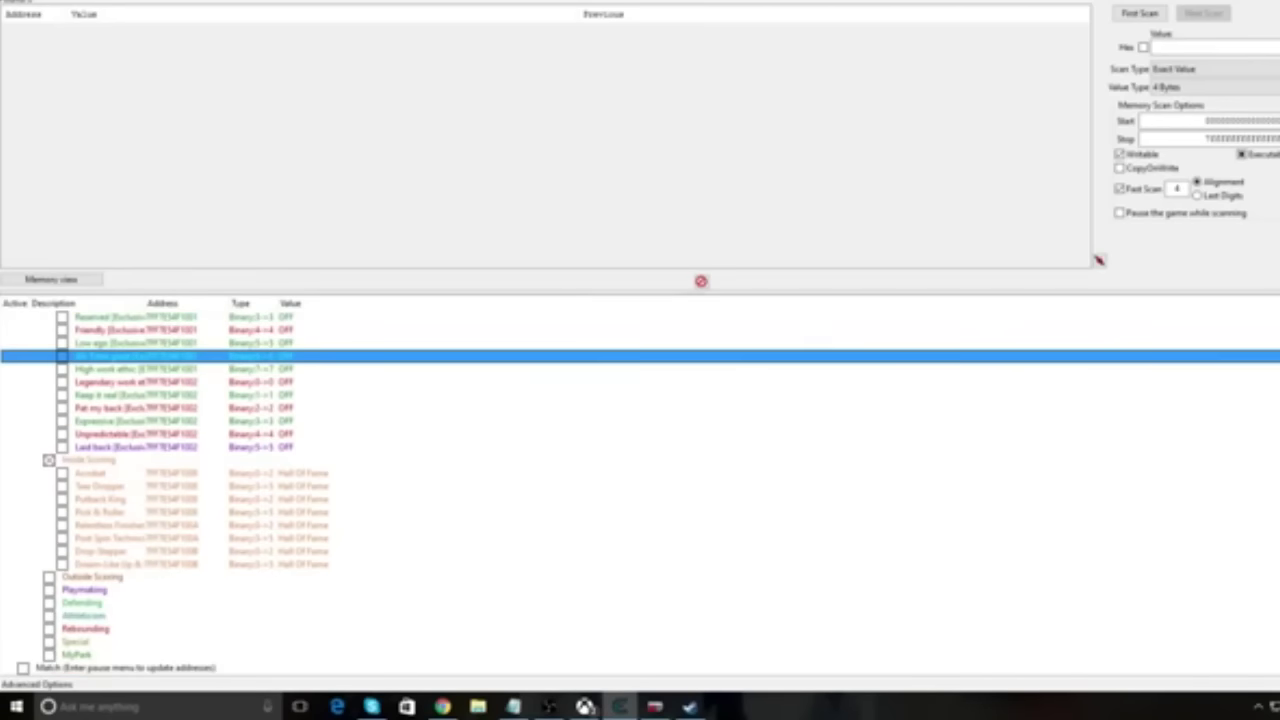
{"action": "scroll", "coordinate": [640, 490], "scroll_direction": "up", "scroll_amount": 8}
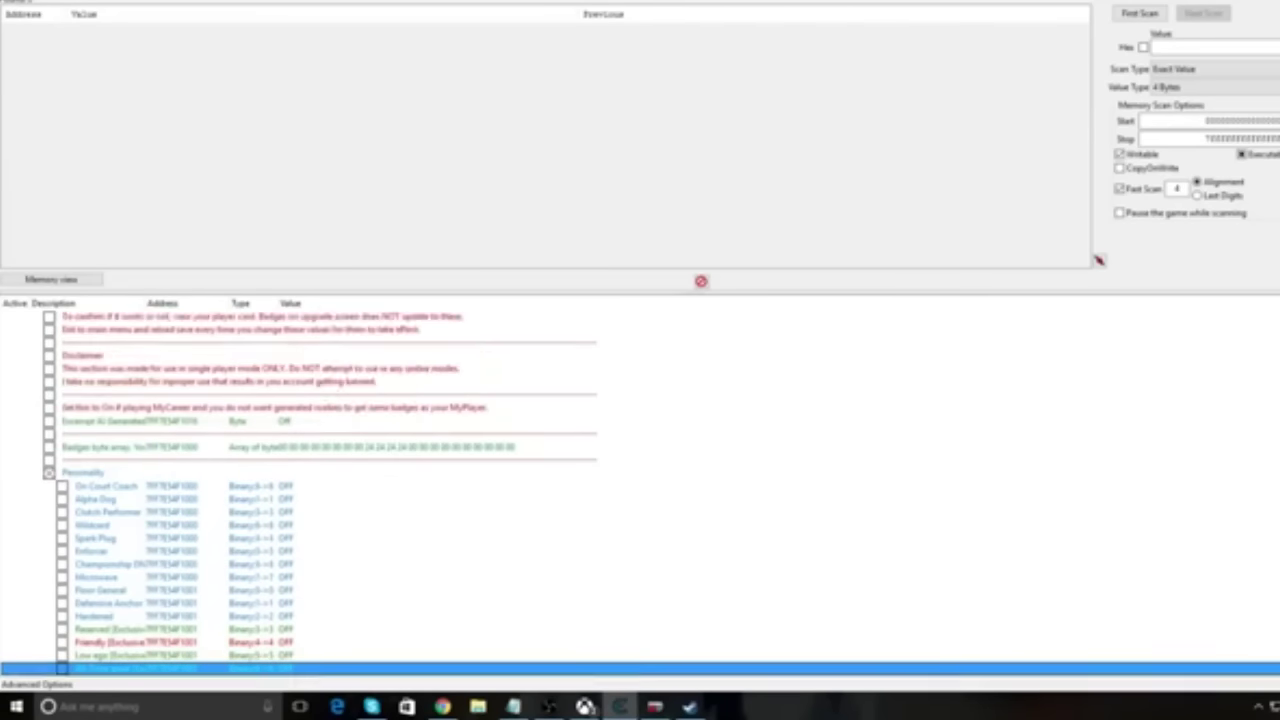
{"action": "scroll", "coordinate": [640, 490], "scroll_direction": "down", "scroll_amount": 10}
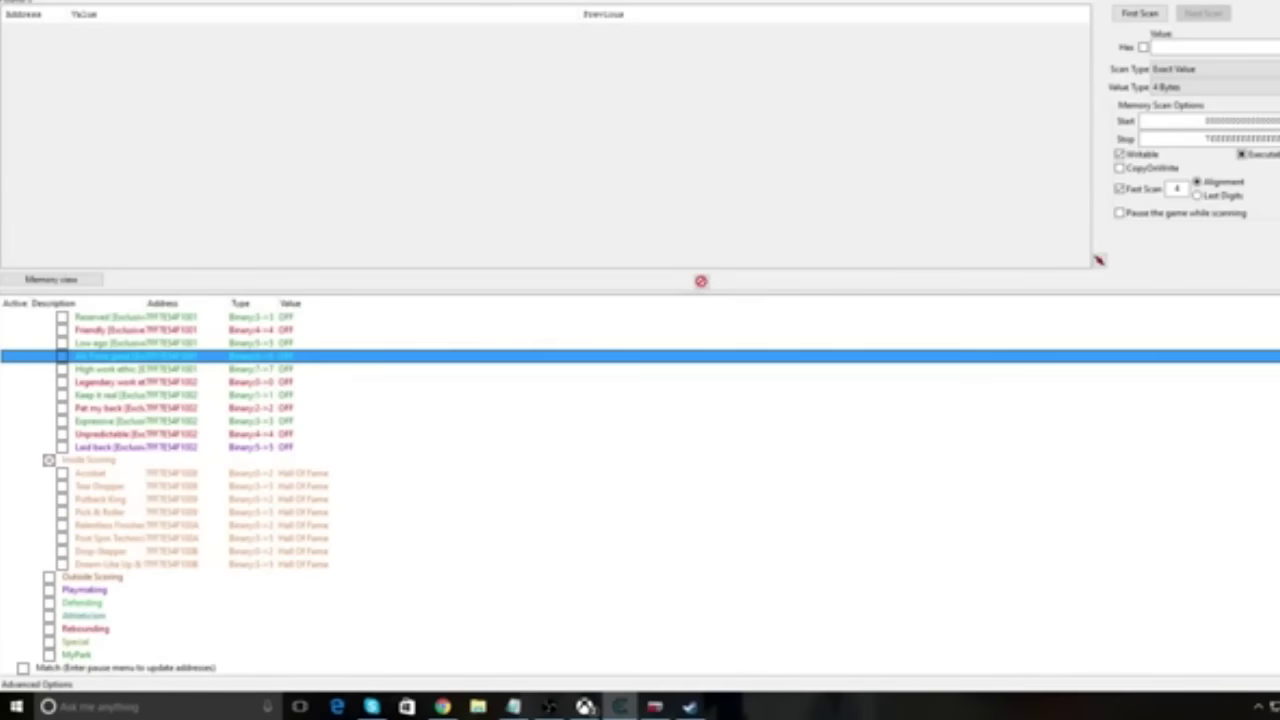
{"action": "scroll", "coordinate": [640, 490], "scroll_direction": "up", "scroll_amount": 8}
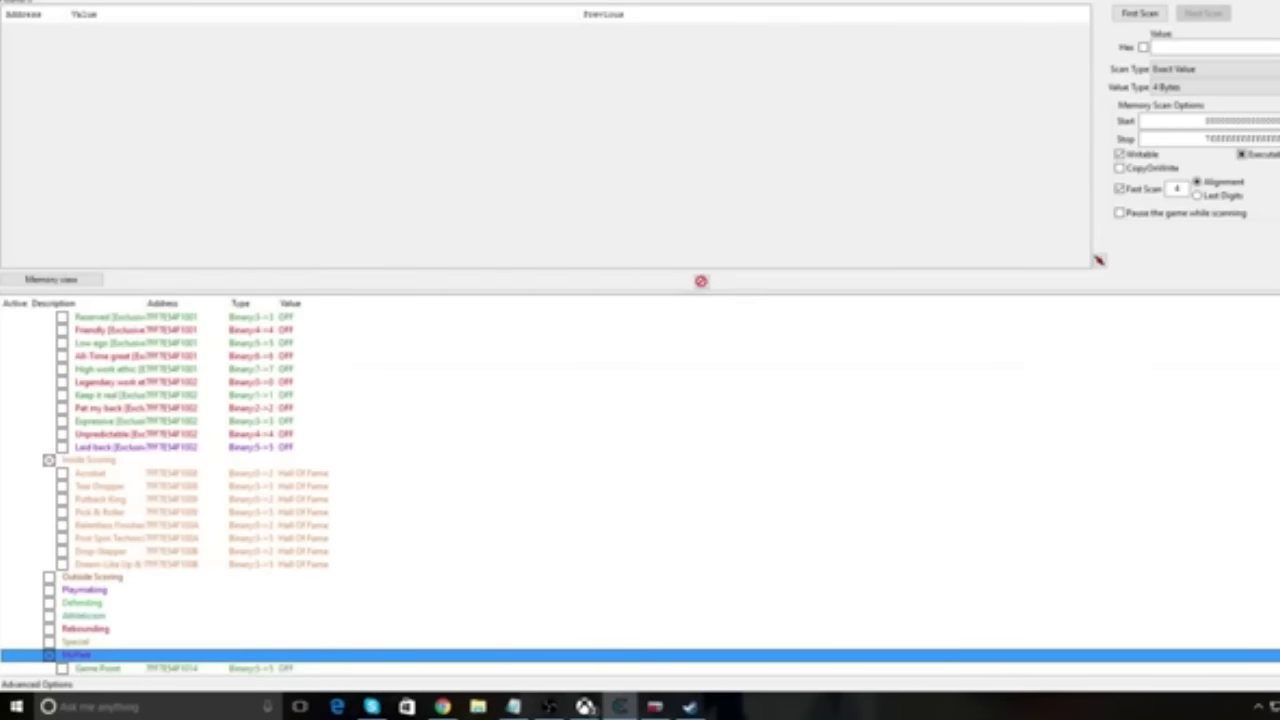
{"action": "scroll", "coordinate": [640, 490], "scroll_direction": "down", "scroll_amount": 3}
{"action": "scroll", "coordinate": [640, 490], "scroll_direction": "up", "scroll_amount": 15}
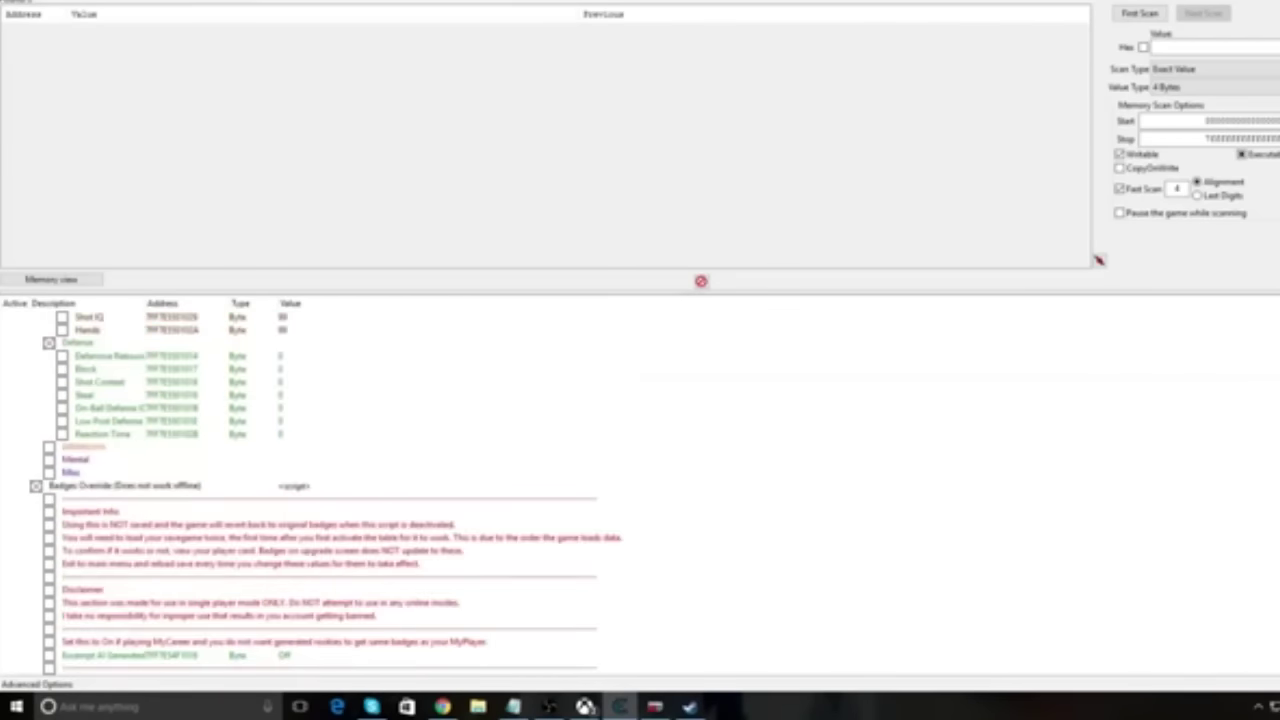